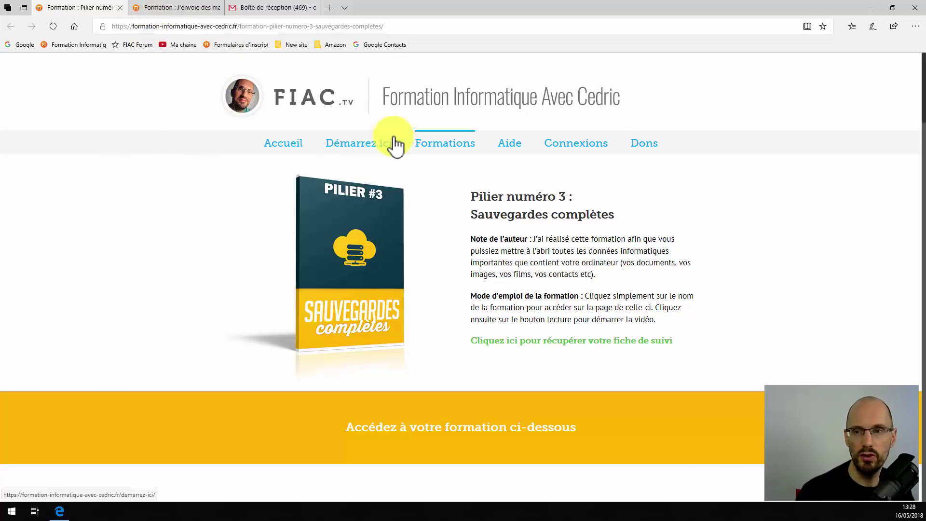
# Step: Examine the Formations list and the "J'envoie des mails comme un pro" course page, including its section on installing and configuring Thunderbird
pyautogui.moveTo(445, 146)
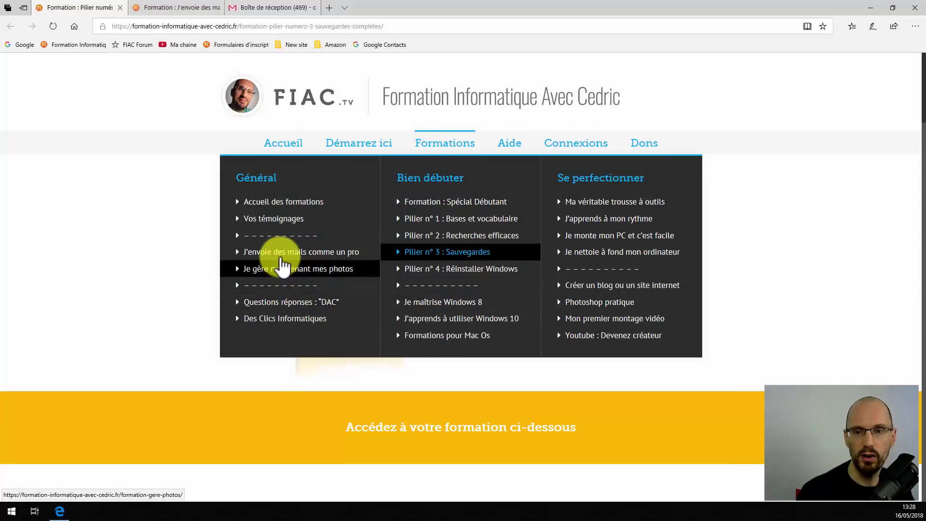
pyautogui.click(157, 8)
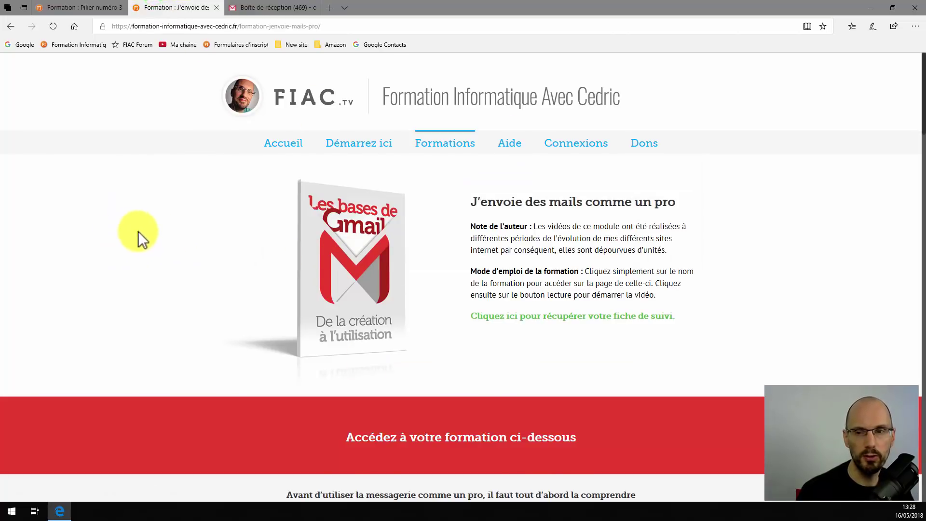
pyautogui.scroll(-20, 184, 228)
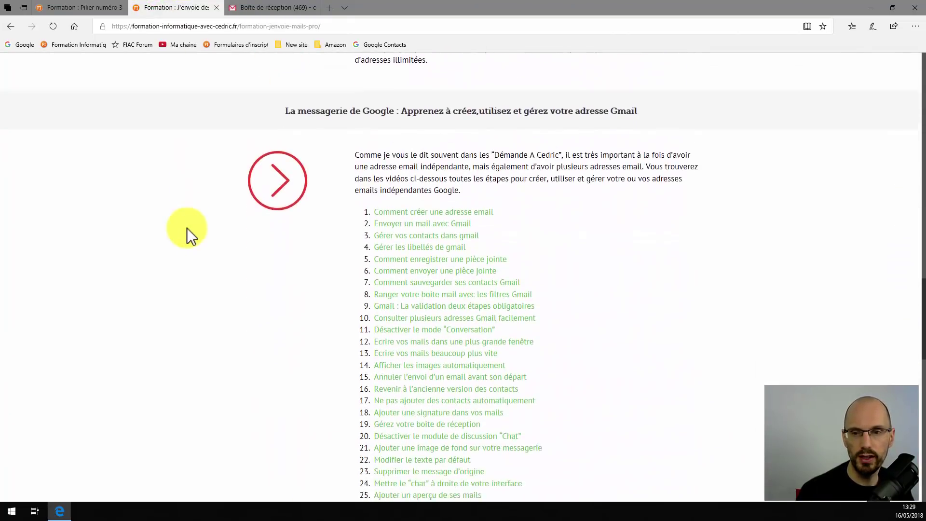
pyautogui.scroll(-15, 187, 228)
pyautogui.scroll(2, 187, 228)
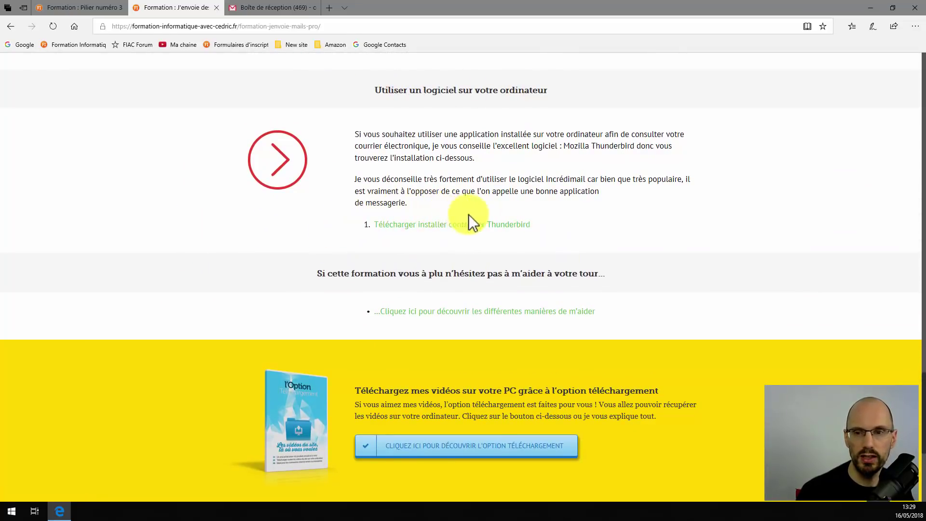
pyautogui.scroll(1, 135, 225)
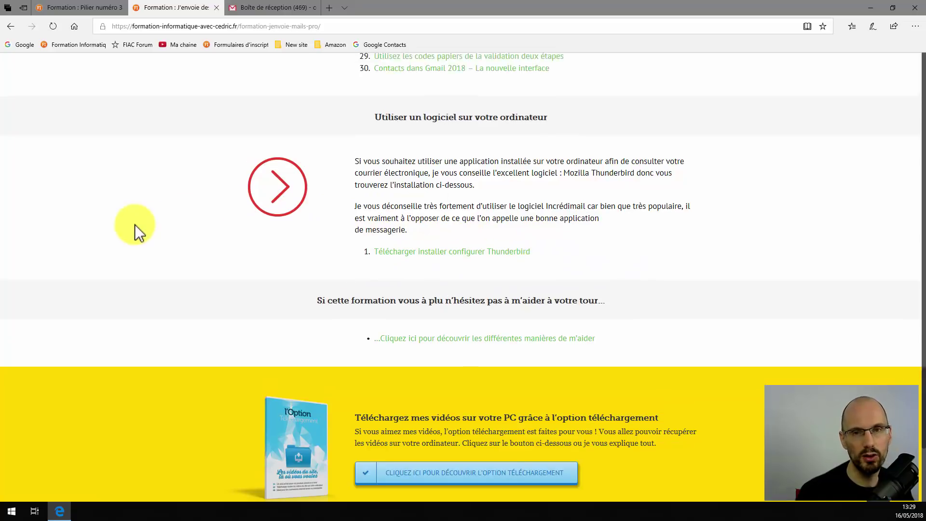
pyautogui.scroll(15, 134, 224)
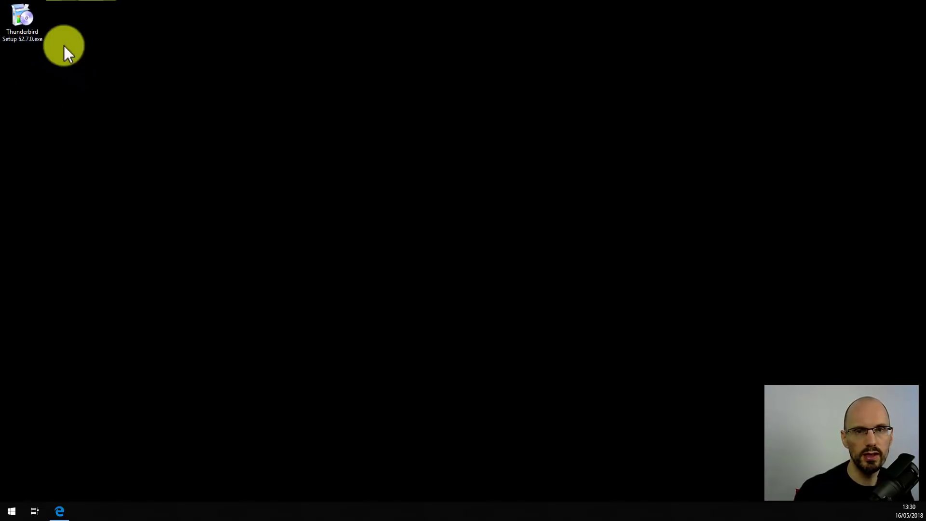
# Step: Start the Thunderbird Setup 52.7.0 installer and choose the Personnalisé installation type without making Thunderbird the default mail application
pyautogui.doubleClick(21, 14)
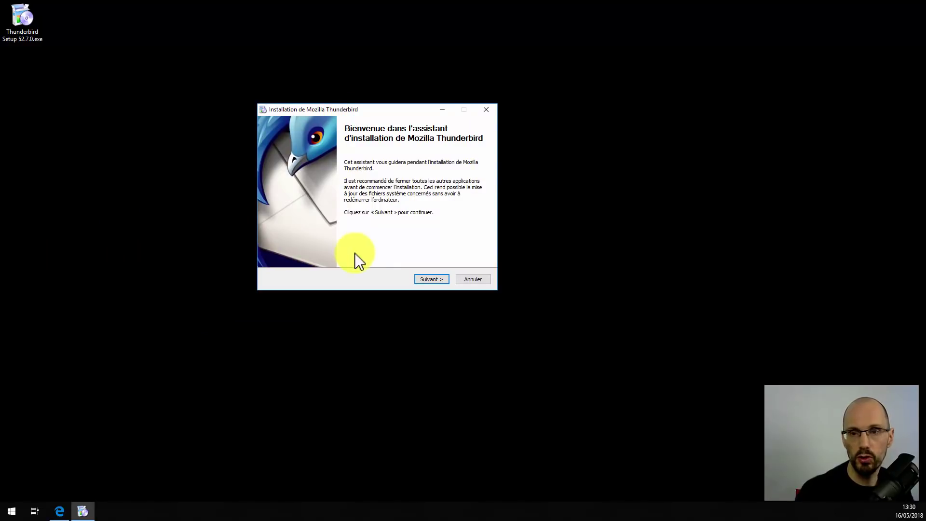
pyautogui.click(429, 279)
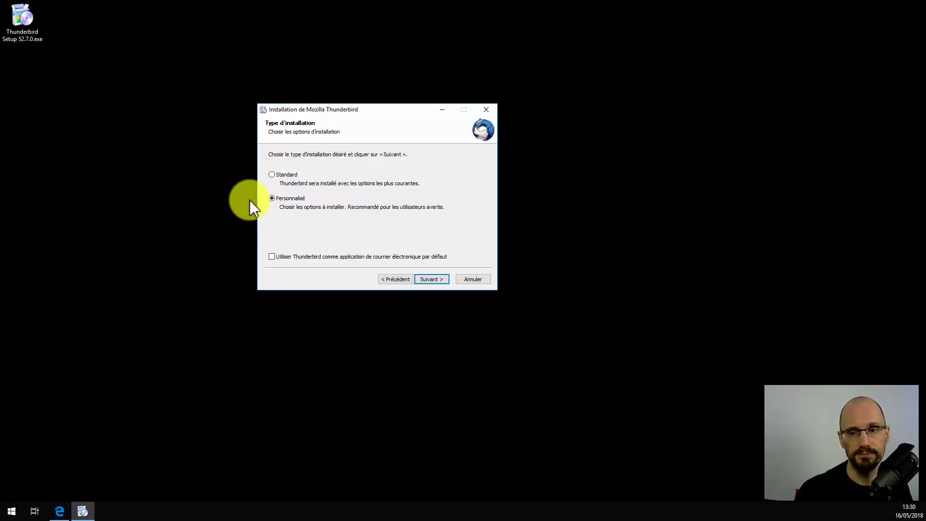
pyautogui.click(436, 279)
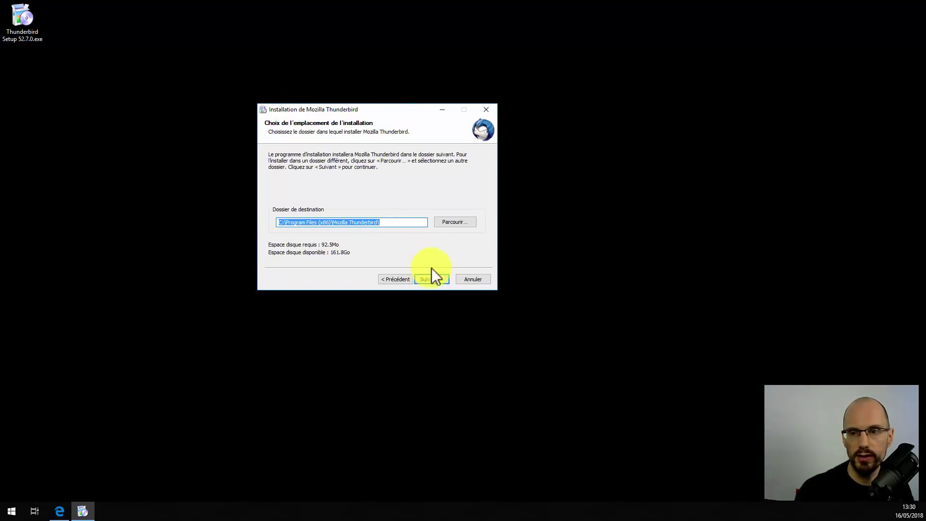
# Step: Install Thunderbird in C:\Program Files (x86)\Mozilla Thunderbird with desktop and Start menu shortcuts, and finish the wizard with Lancer Mozilla Thunderbird enabled
pyautogui.click(437, 279)
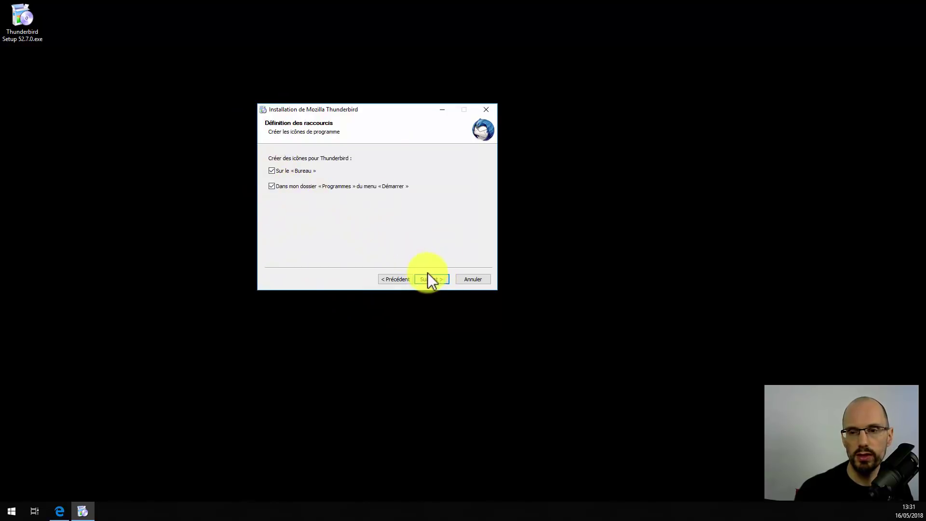
pyautogui.click(430, 279)
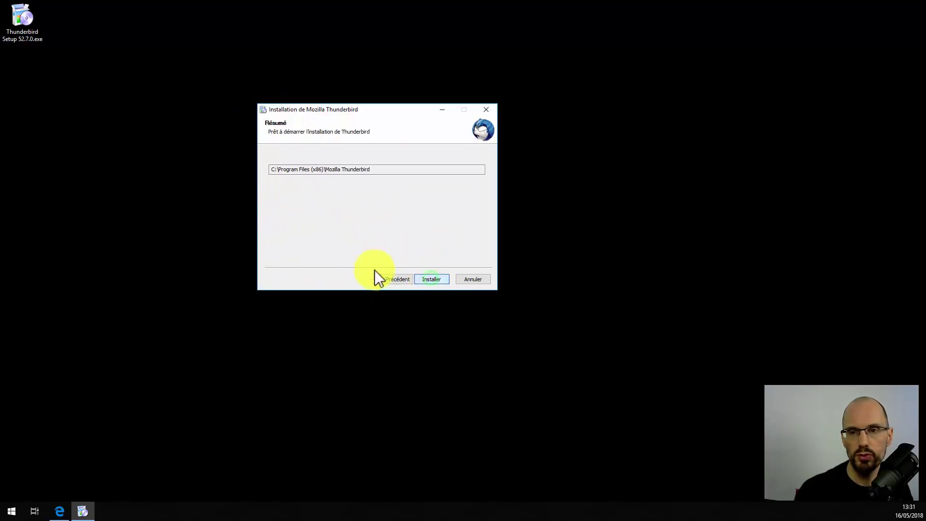
pyautogui.click(429, 279)
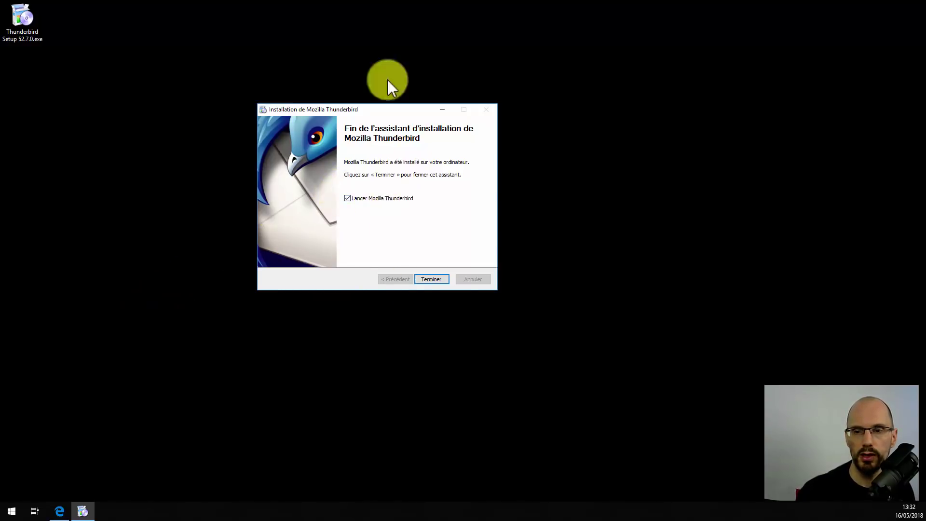
pyautogui.click(432, 278)
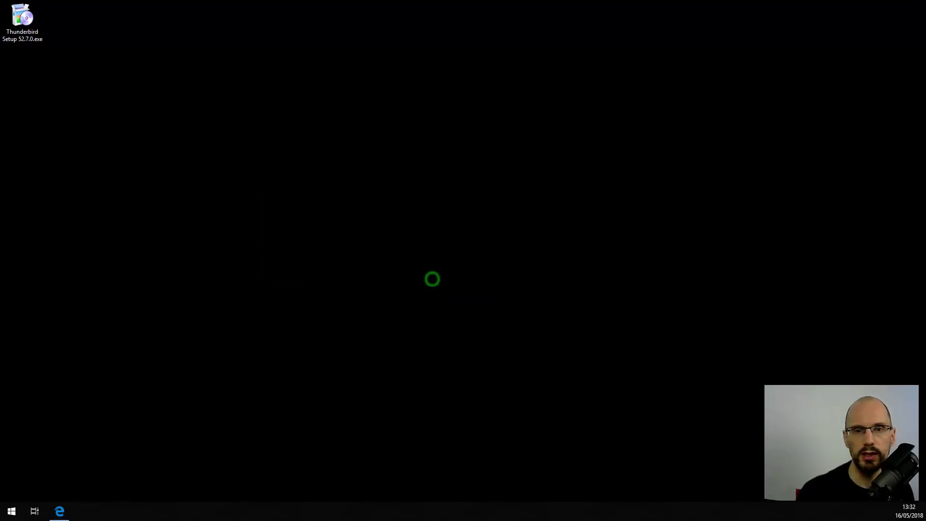
# Step: Deselect Thunderbird as default client for le courrier électronique, disable the startup check, and skip the system integration
pyautogui.click(75, 20)
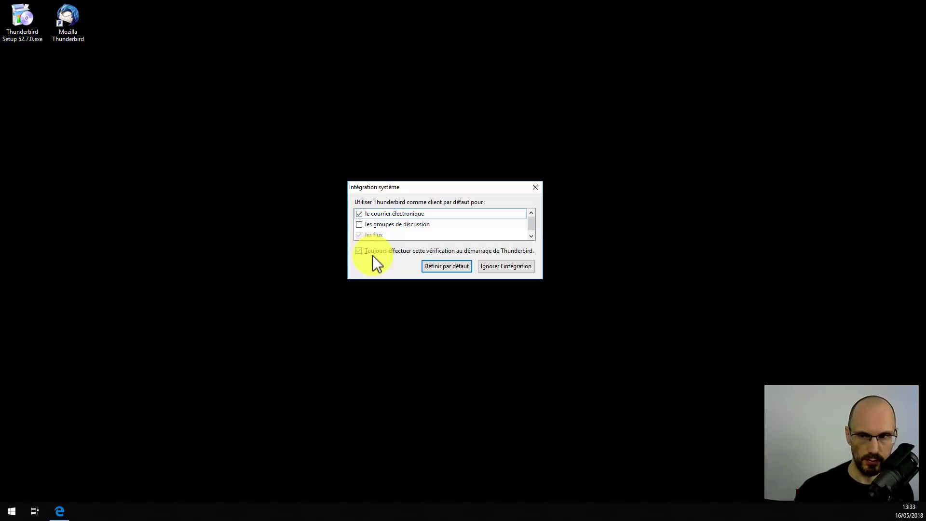
pyautogui.click(360, 215)
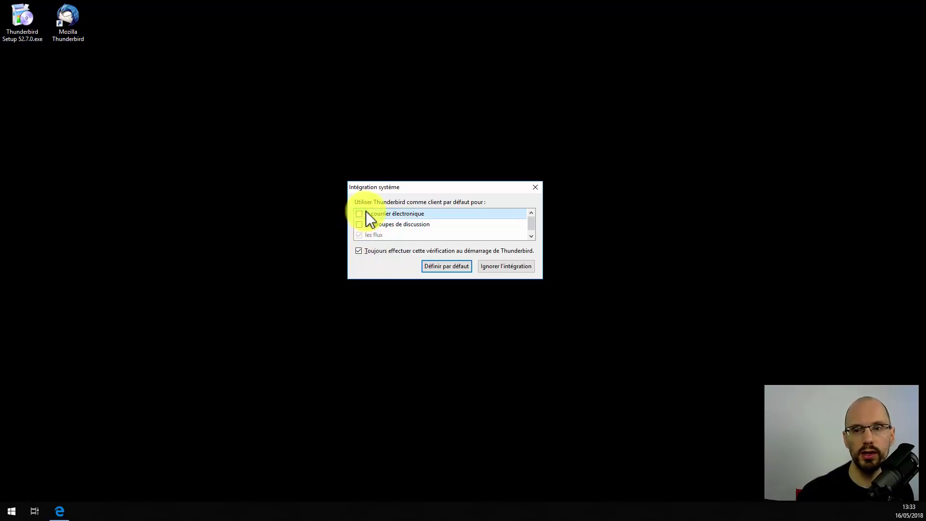
pyautogui.click(357, 251)
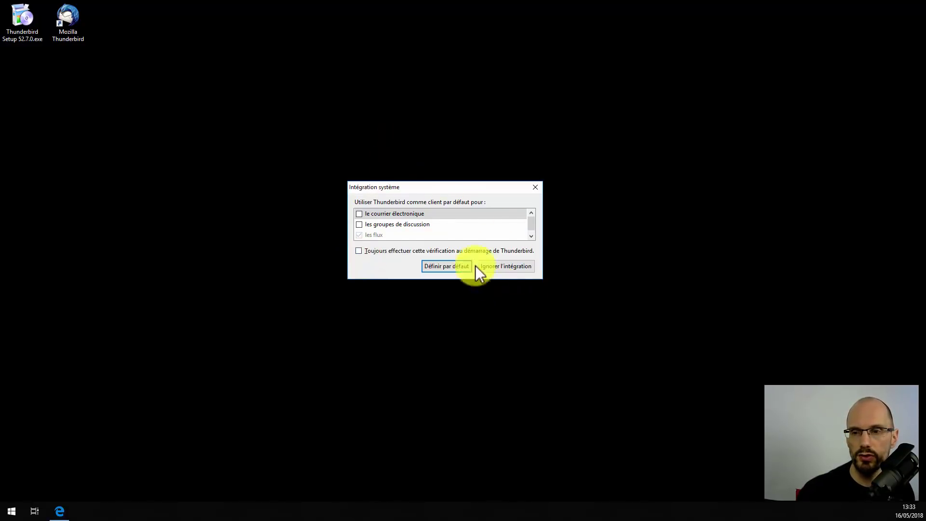
pyautogui.click(509, 268)
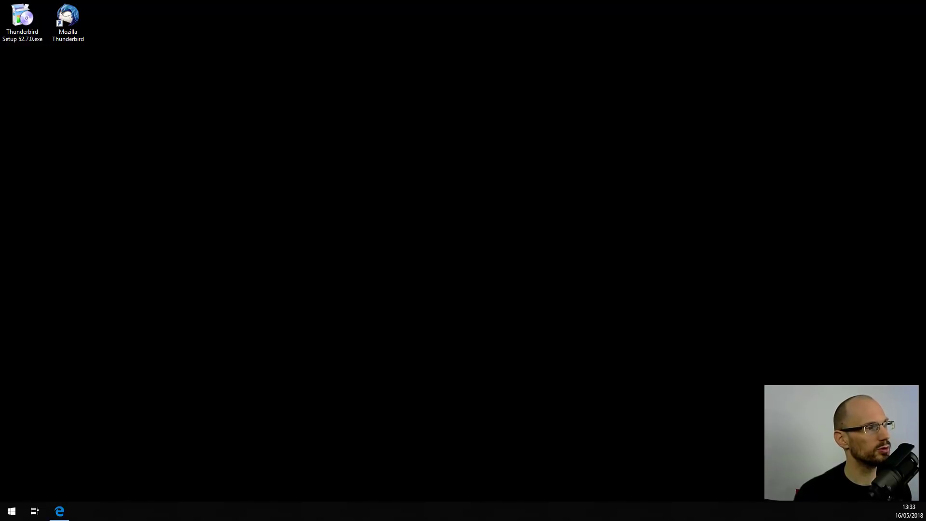
# Step: Deselect the gandi.net provider in the welcome dialog and postpone the account configuration
pyautogui.moveTo(225, 210); pyautogui.dragTo(462, 115)
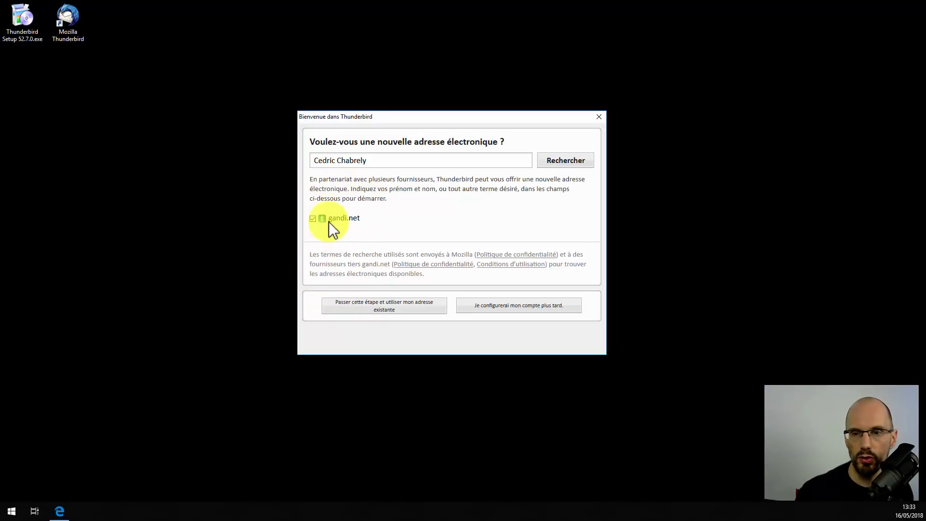
pyautogui.click(313, 219)
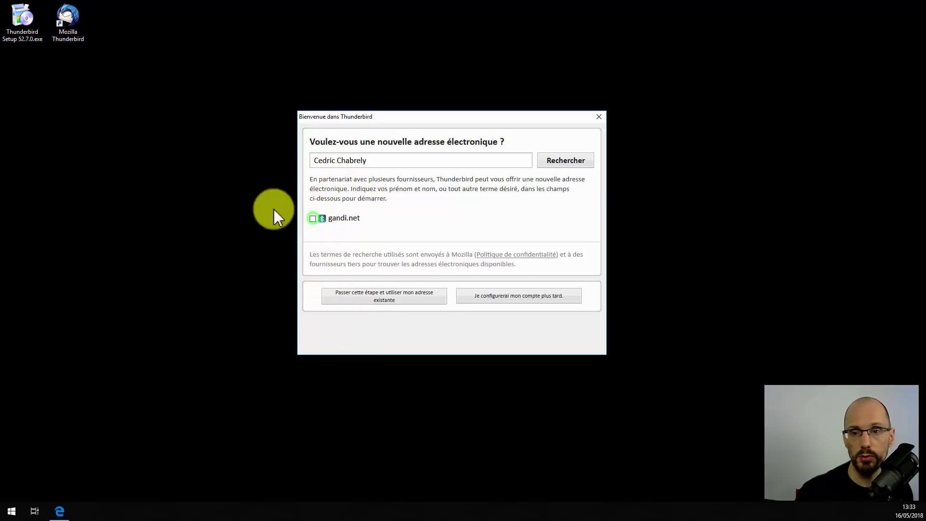
pyautogui.click(311, 219)
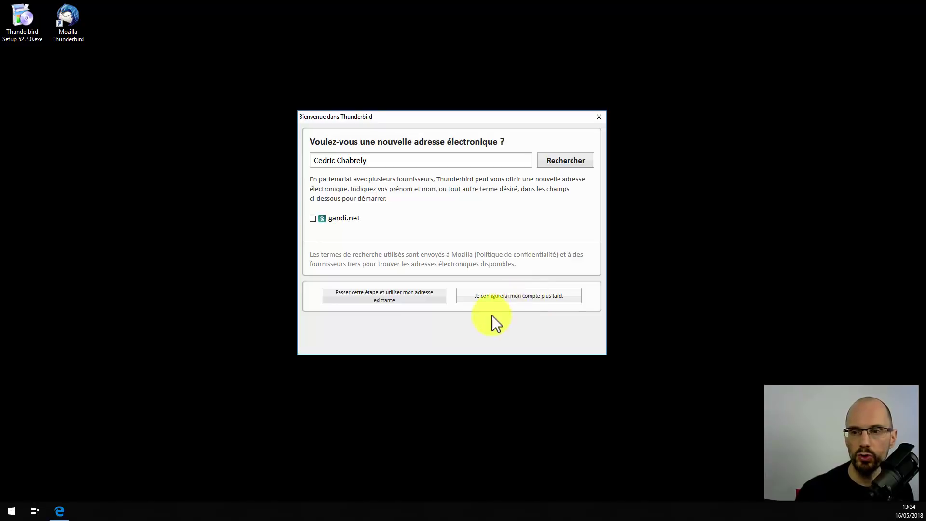
pyautogui.click(515, 302)
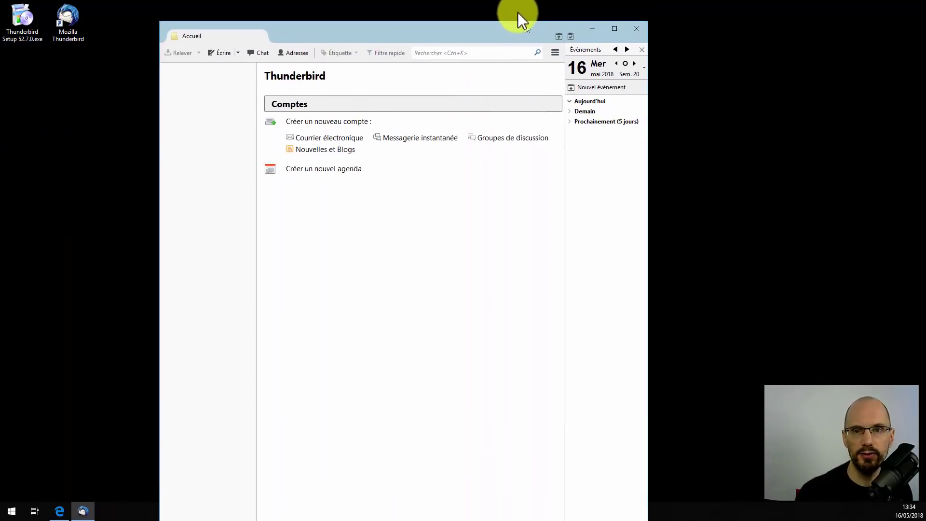
# Step: Maximize the Thunderbird main window so that it fills the screen
pyautogui.doubleClick(517, 13)
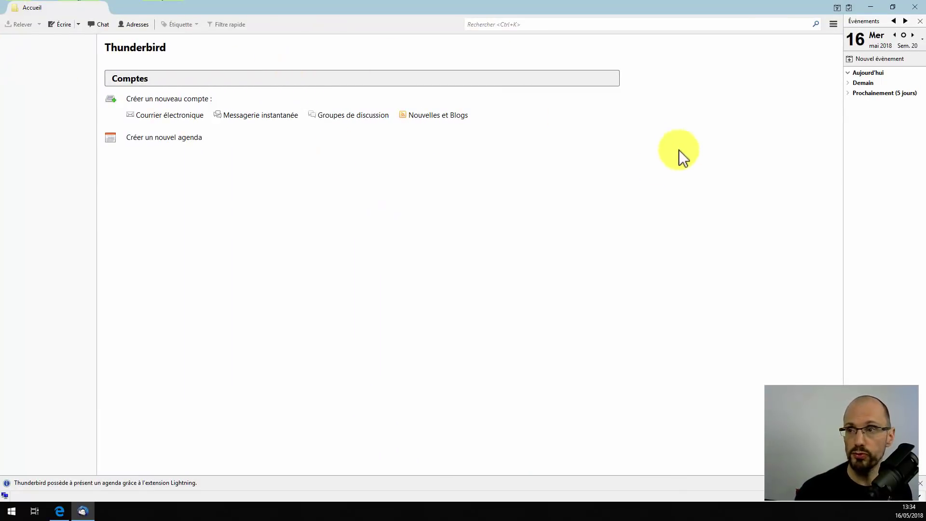
pyautogui.click(893, 7)
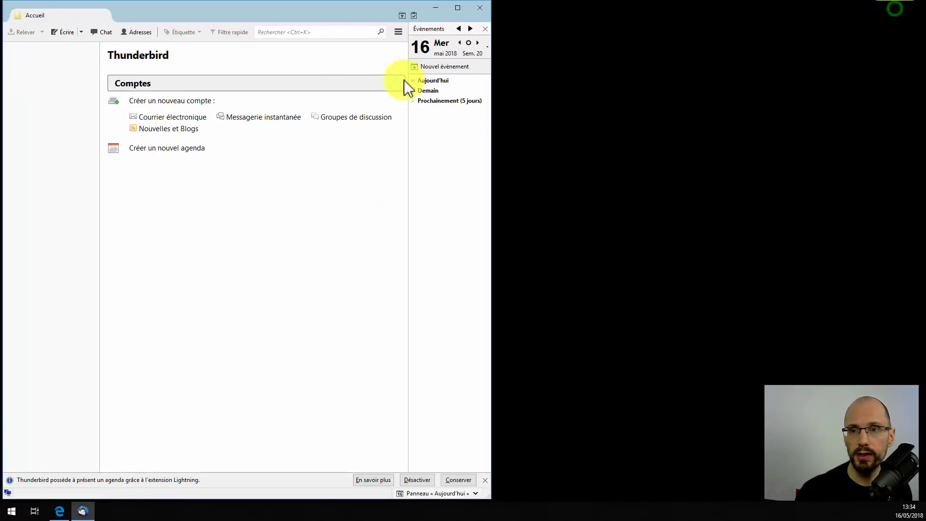
pyautogui.click(456, 8)
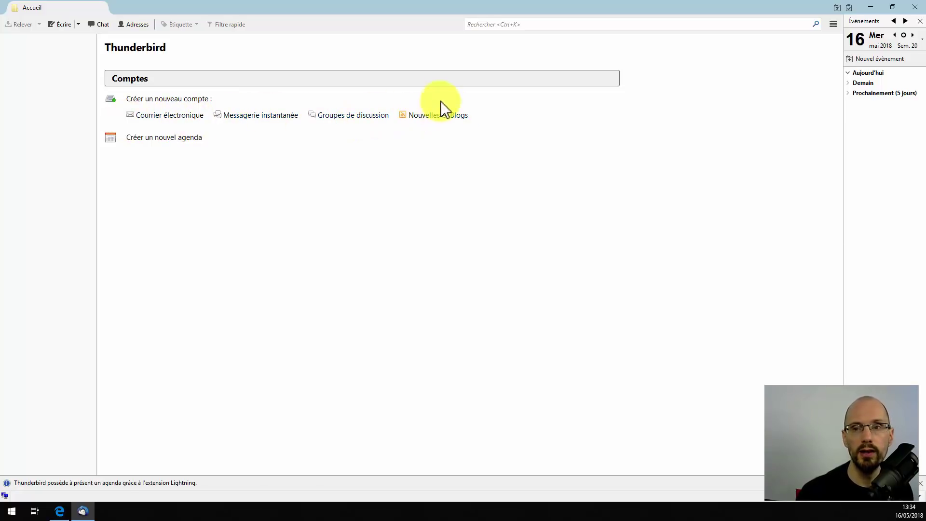
# Step: Create an electronic mail account from an existing address, fill in the e-mail address and account password, and keep Retenir le mot de passe enabled
pyautogui.click(171, 117)
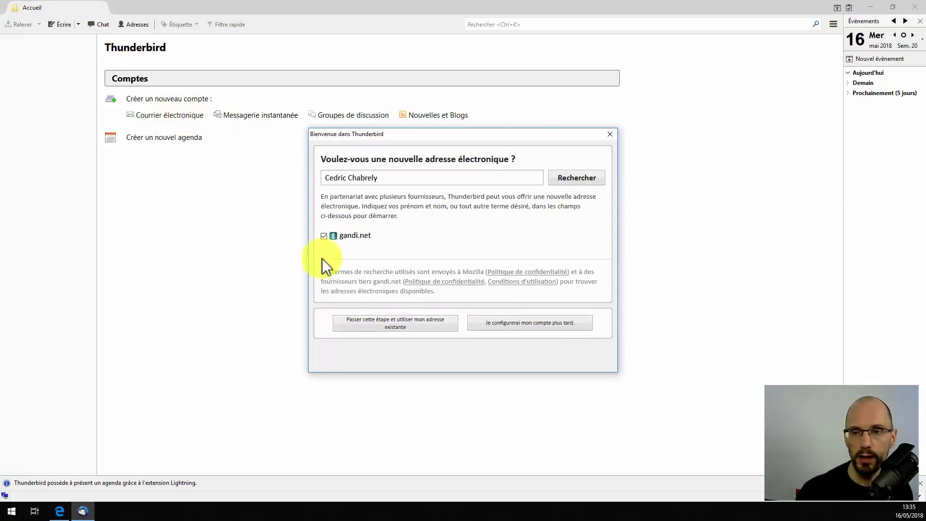
pyautogui.click(399, 331)
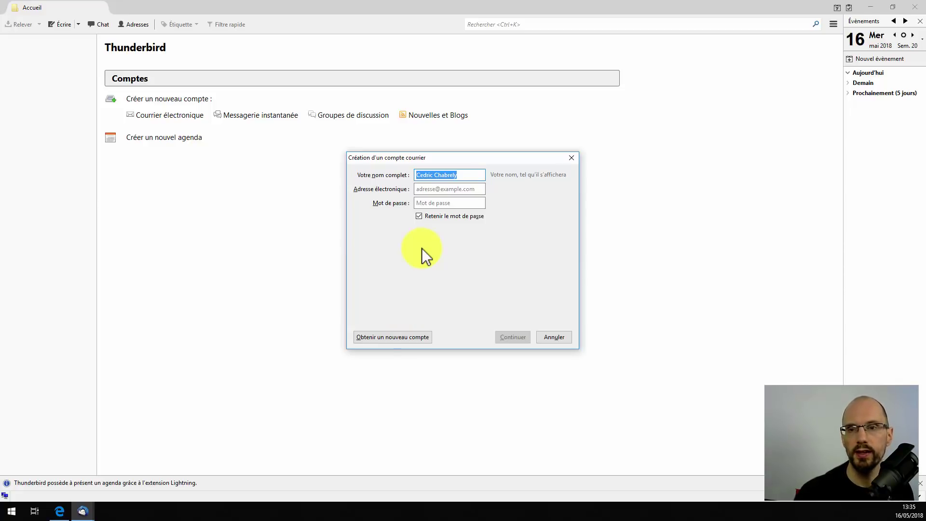
pyautogui.click(430, 191)
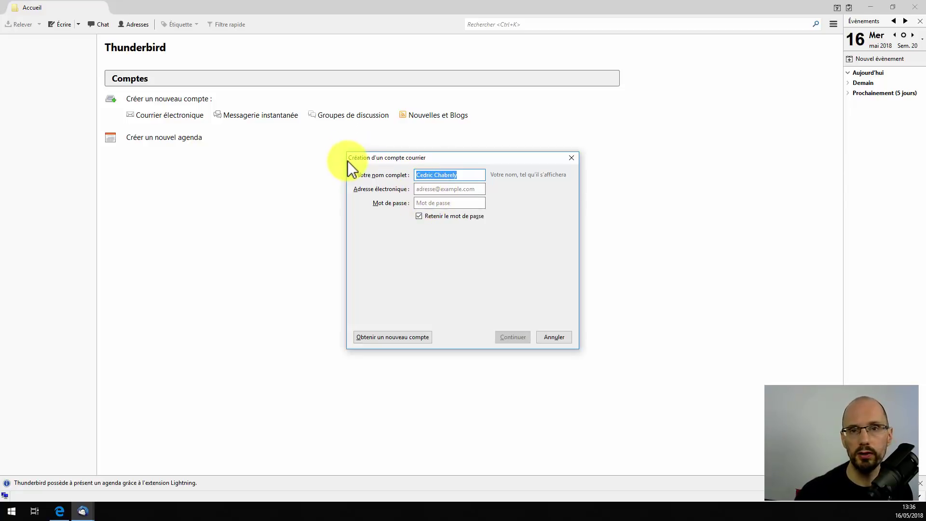
pyautogui.click(436, 189)
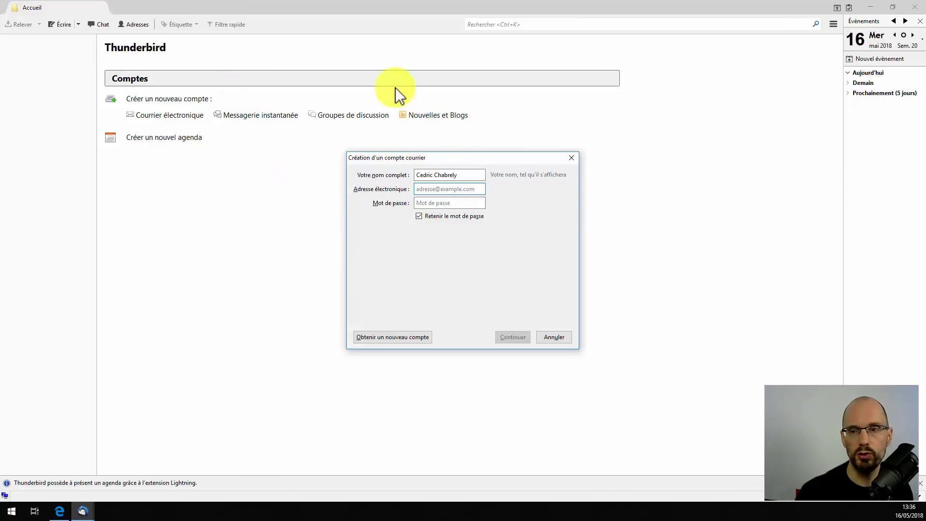
pyautogui.click(419, 215)
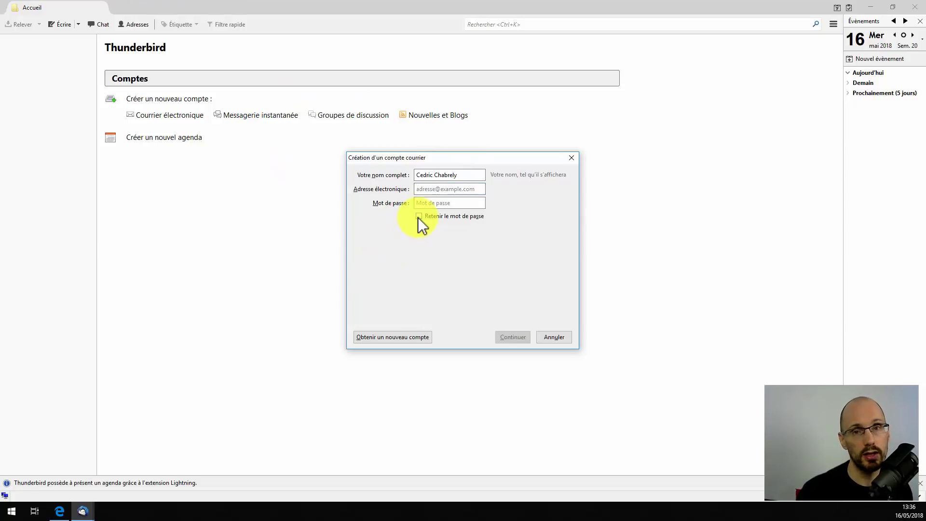
pyautogui.click(418, 216)
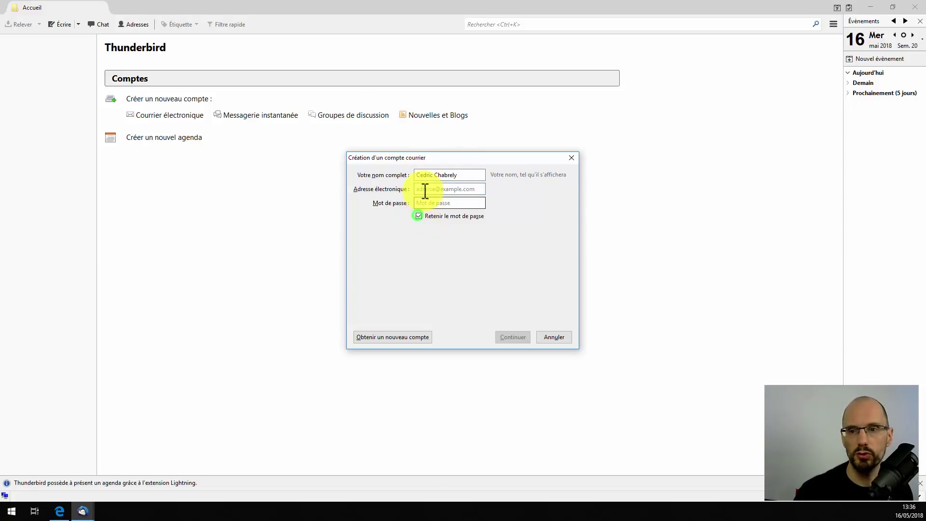
pyautogui.click(426, 189)
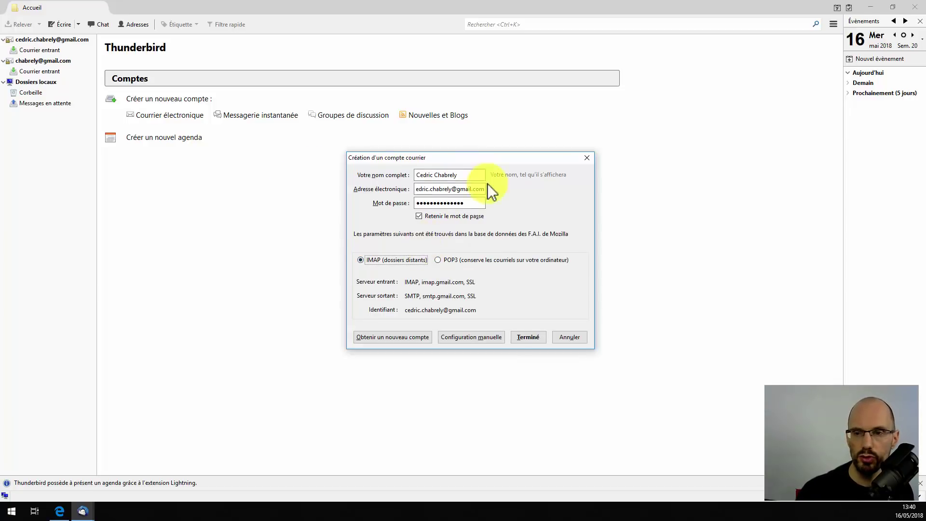
# Step: Choose POP3 for the new mail account and open its advanced configuration through the manual setup
pyautogui.click(438, 260)
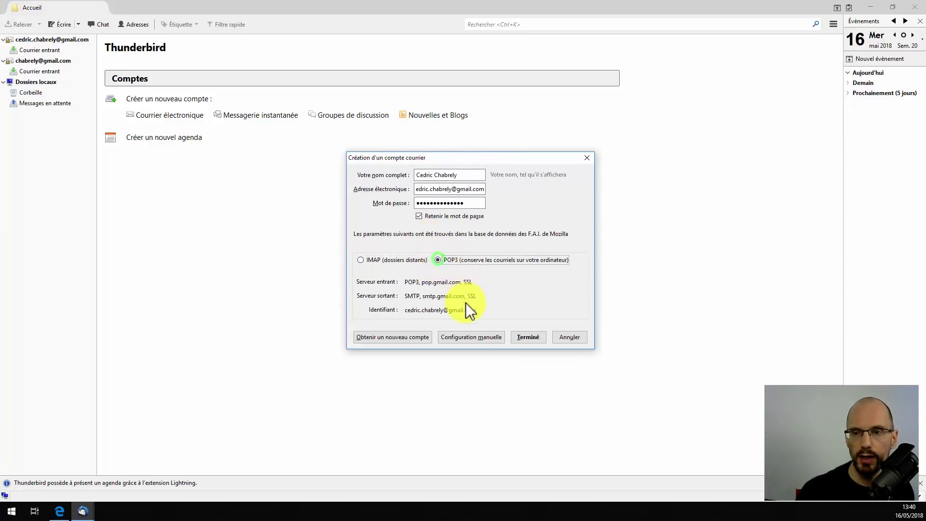
pyautogui.click(467, 337)
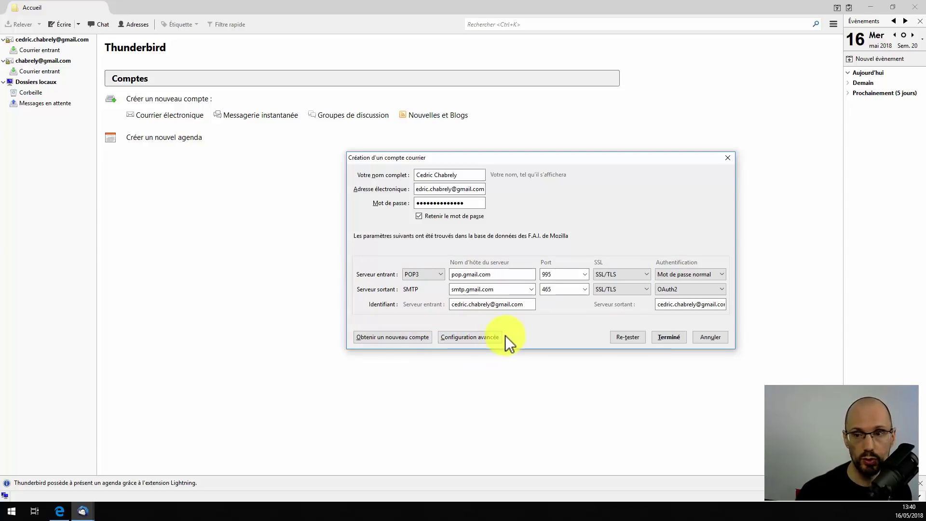
pyautogui.click(482, 337)
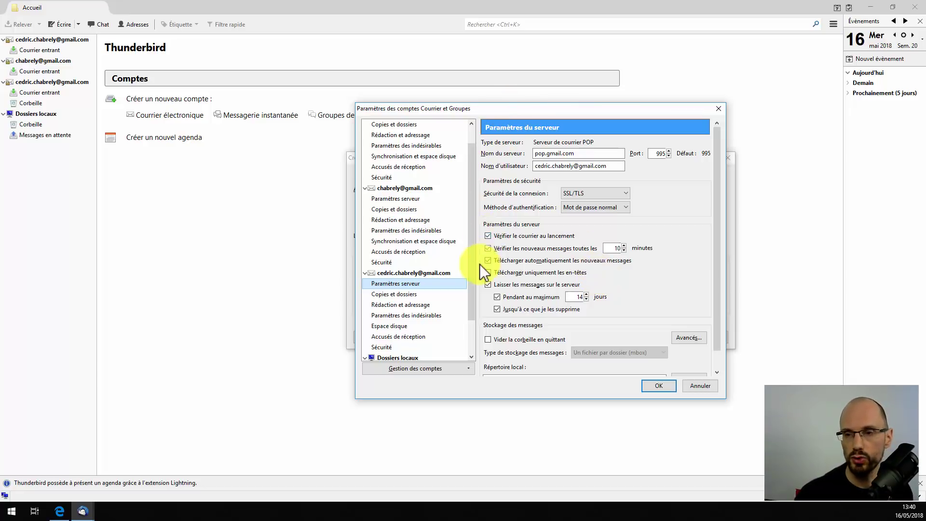
# Step: Keep Laisser les messages sur le serveur enabled, disable Pendant au maximum and Jusqu'à ce que je les supprime, and accept the server settings
pyautogui.click(488, 284)
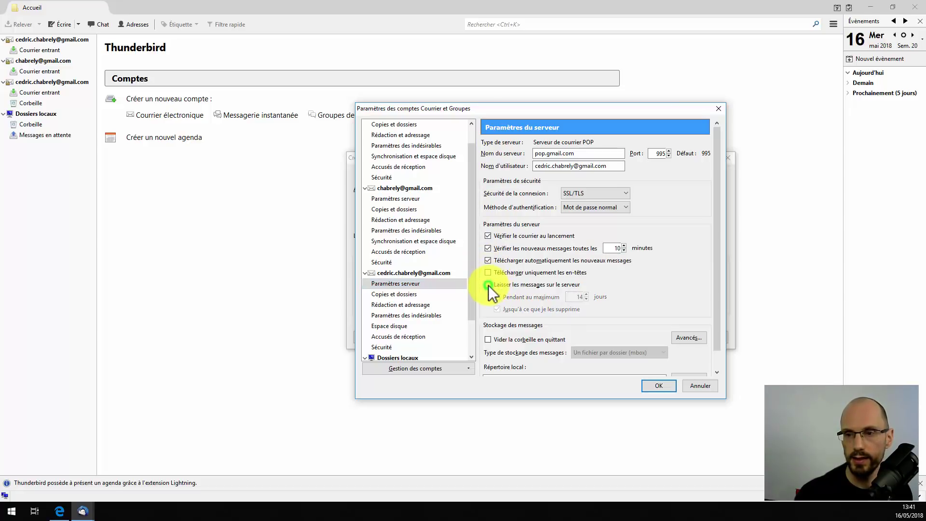
pyautogui.click(488, 285)
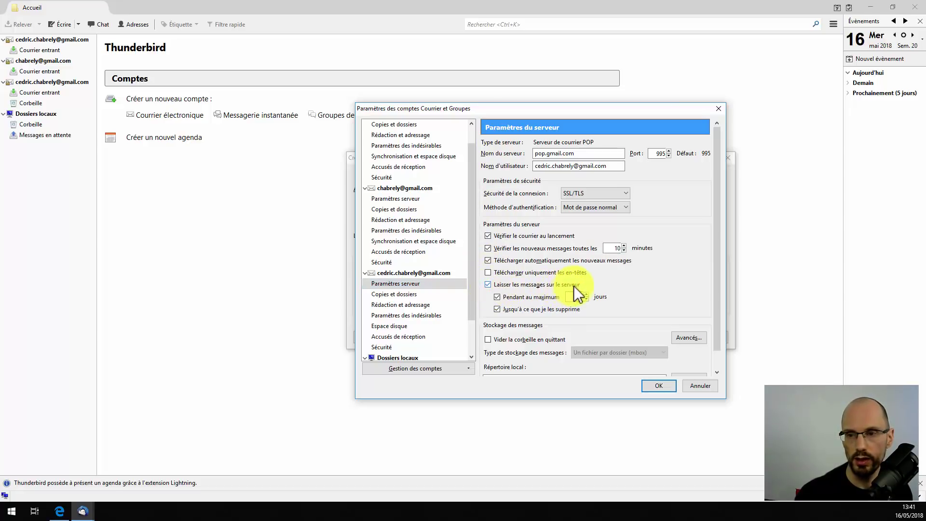
pyautogui.click(498, 297)
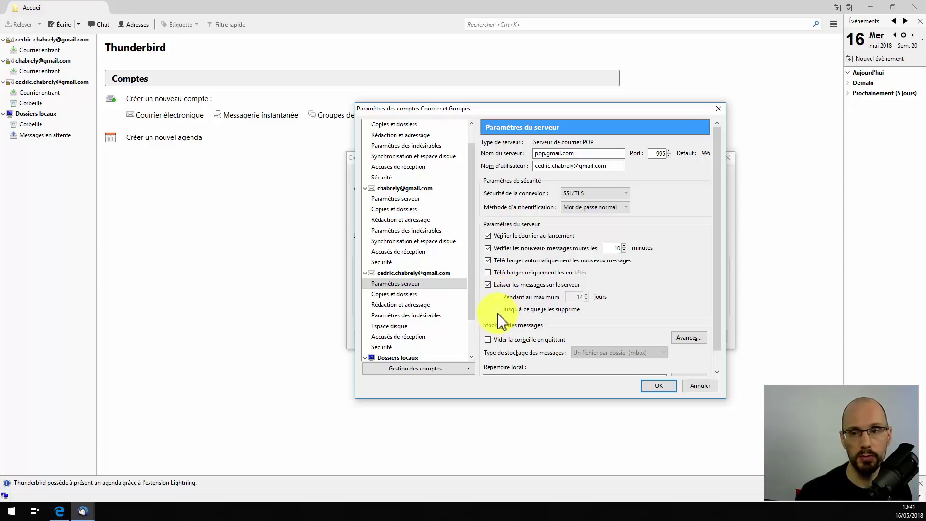
pyautogui.click(497, 297)
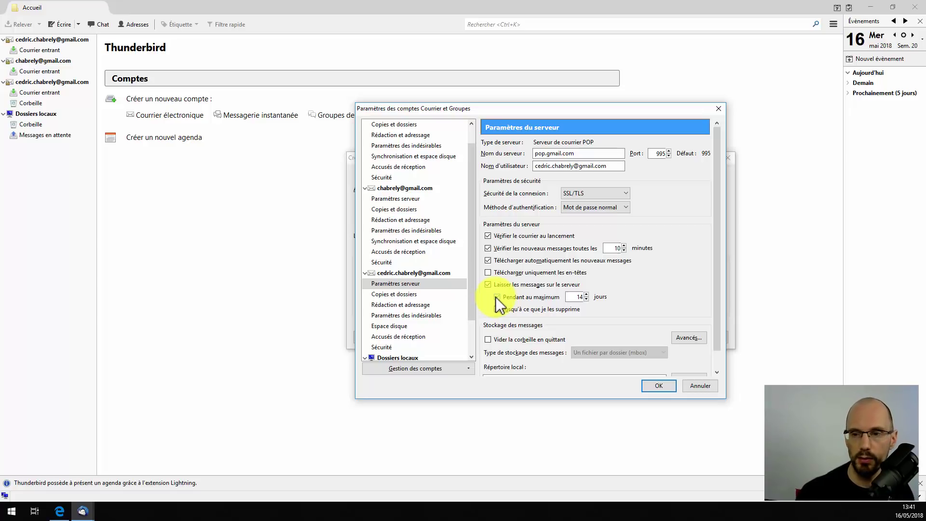
pyautogui.click(495, 298)
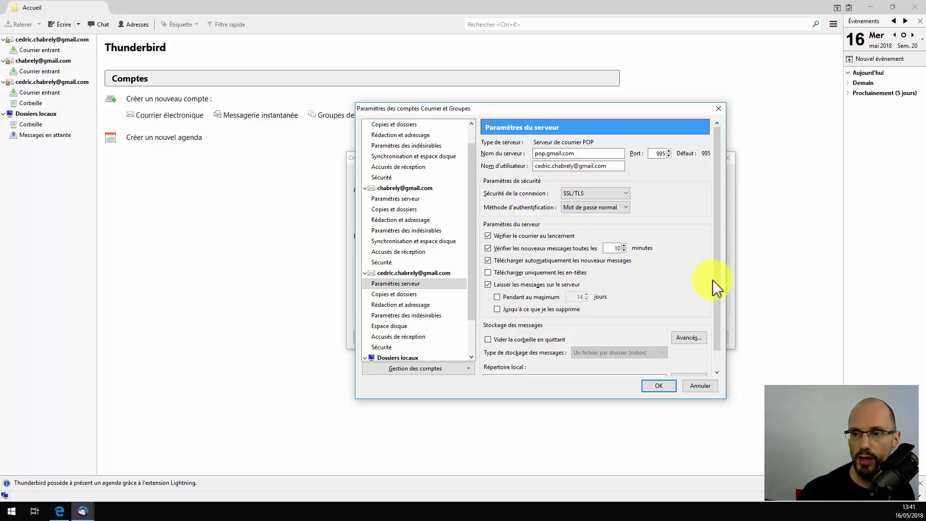
pyautogui.scroll(-1, 716, 294)
pyautogui.scroll(-1, 716, 294)
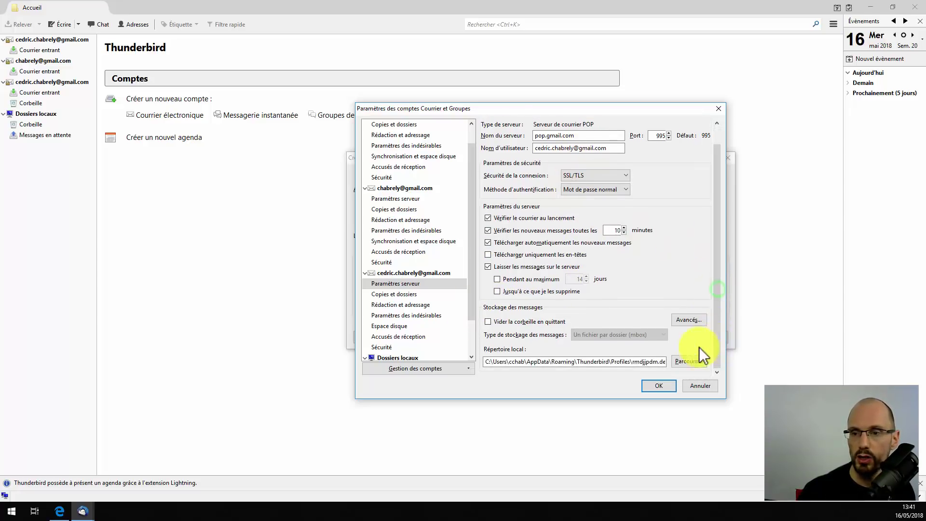
pyautogui.click(656, 388)
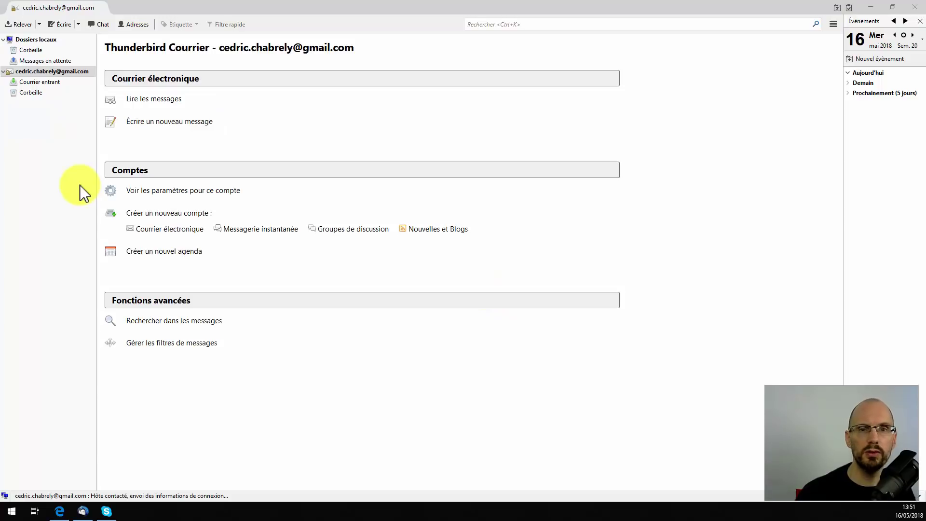
# Step: Try to fetch the new messages of the POP account, dismissing the error and the follow-up dialog
pyautogui.click(22, 24)
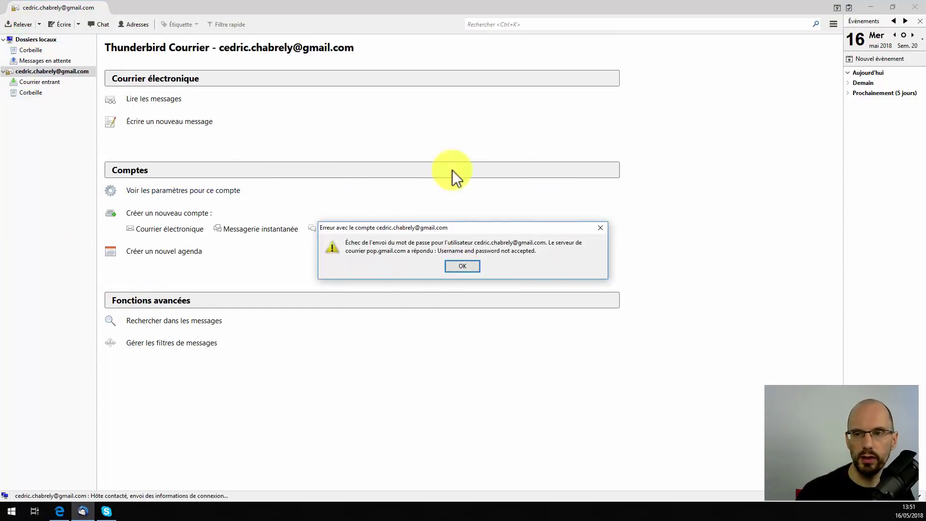
pyautogui.click(467, 267)
pyautogui.press('Escape')
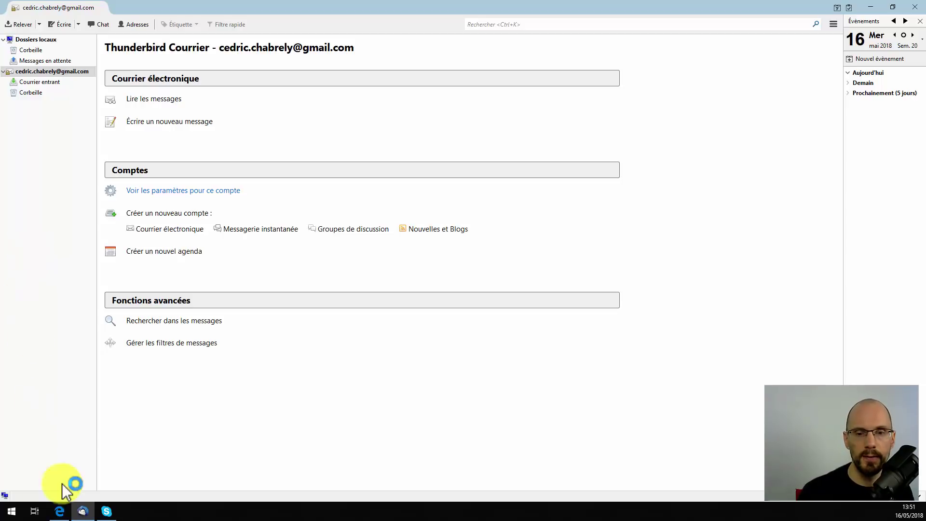
# Step: Switch to Gmail in the browser, enable the POP protocol for all messages, including those already downloaded, and save the changes
pyautogui.click(60, 509)
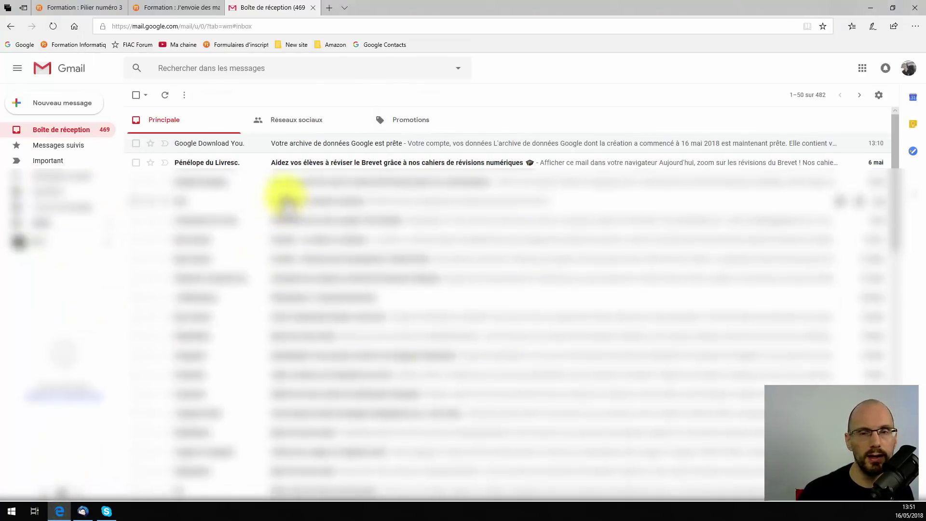
pyautogui.click(879, 95)
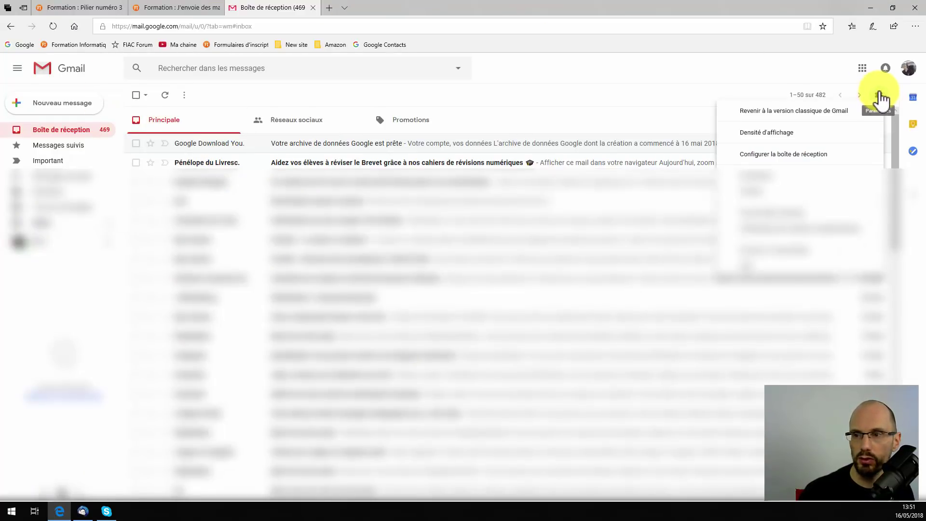
pyautogui.click(766, 177)
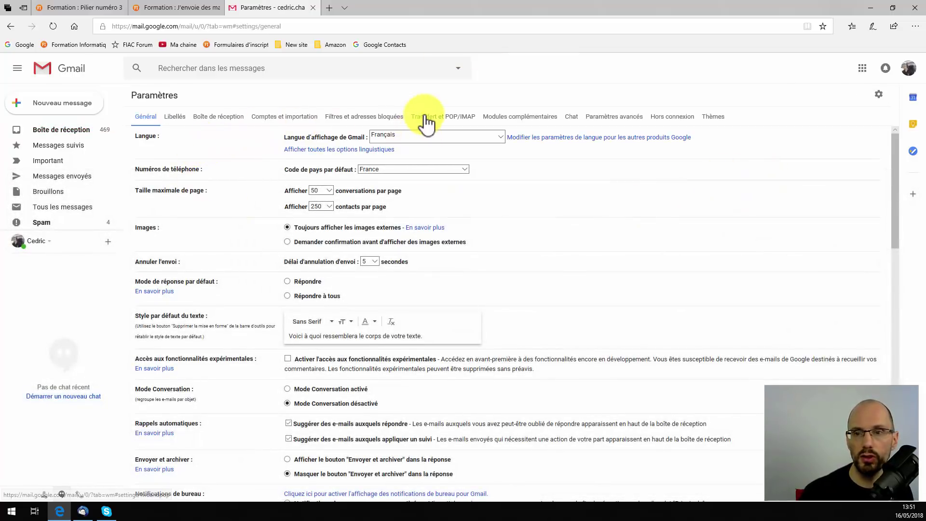
pyautogui.click(441, 118)
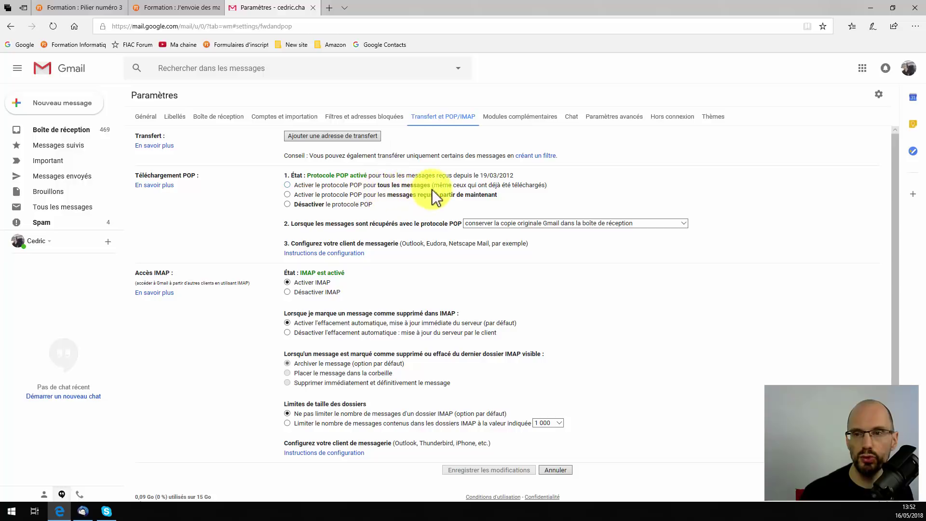
pyautogui.click(288, 185)
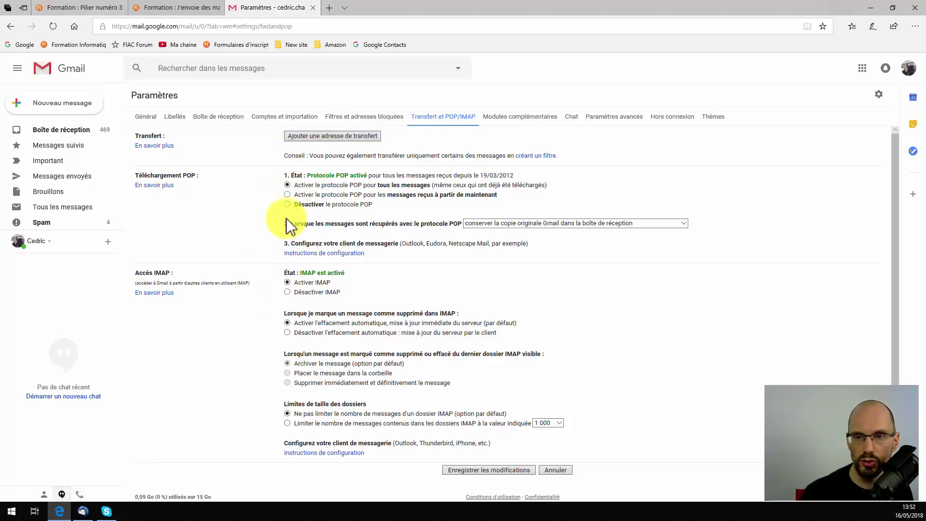
pyautogui.click(486, 471)
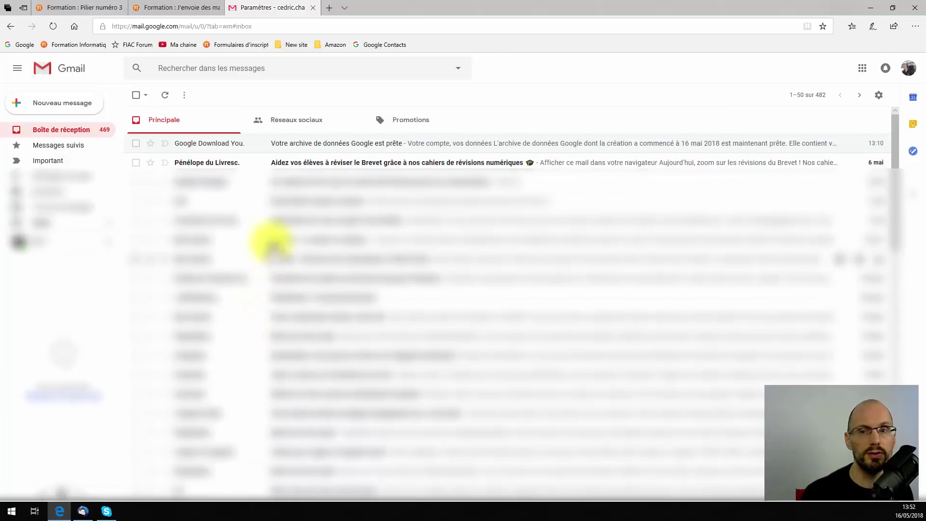
# Step: Reopen the Transfert et POP/IMAP settings in Gmail to check the POP download status
pyautogui.click(879, 95)
pyautogui.click(758, 176)
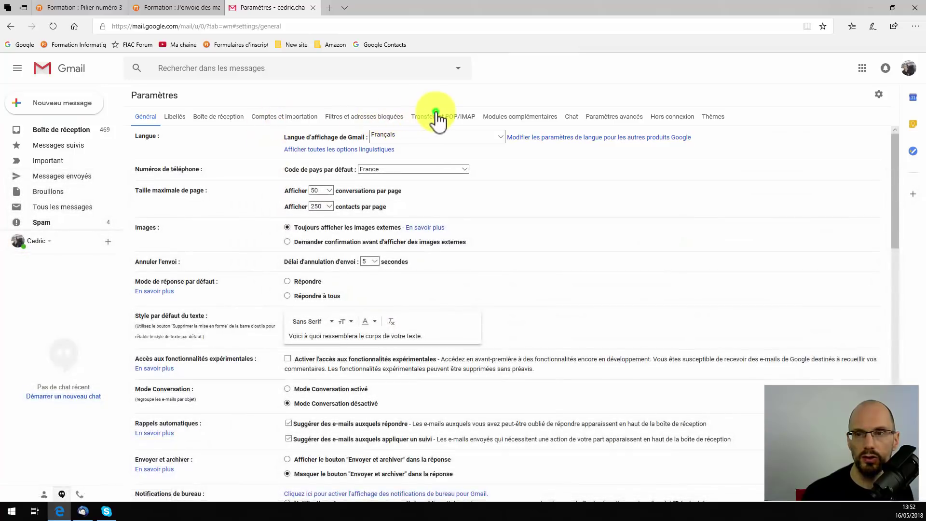
pyautogui.click(435, 114)
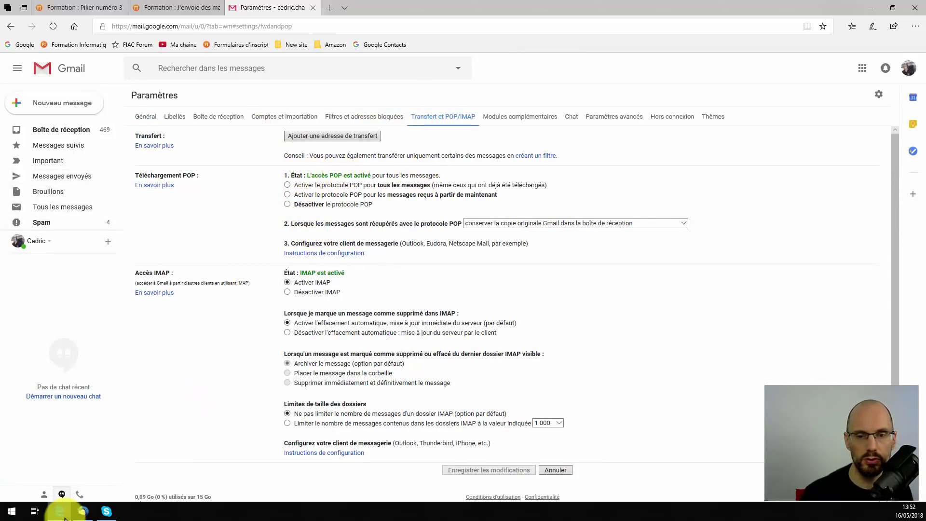
# Step: Switch to Thunderbird, try again to fetch the POP account's messages, and dismiss the error
pyautogui.click(83, 512)
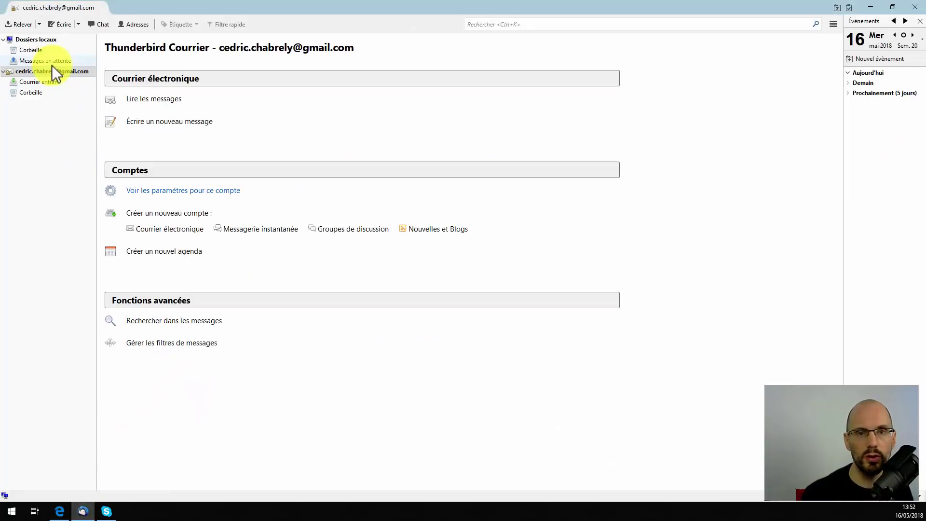
pyautogui.click(19, 24)
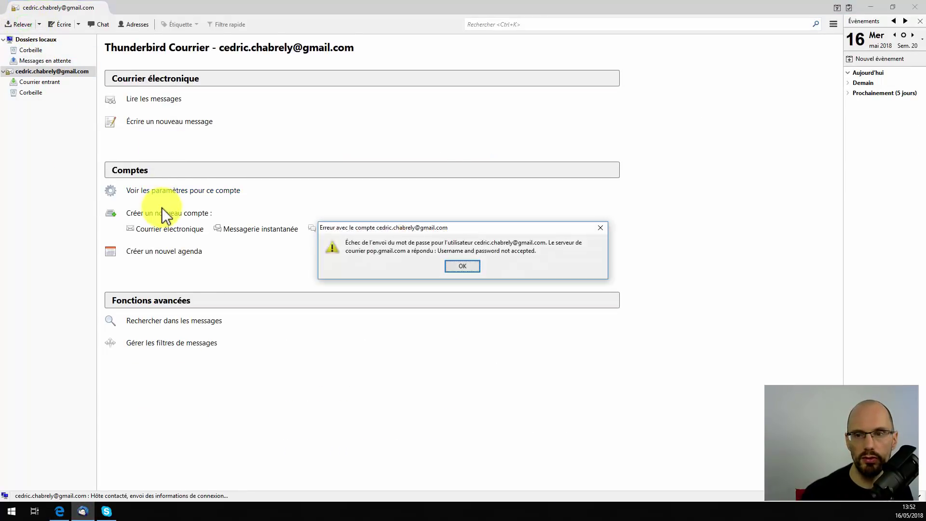
pyautogui.click(462, 266)
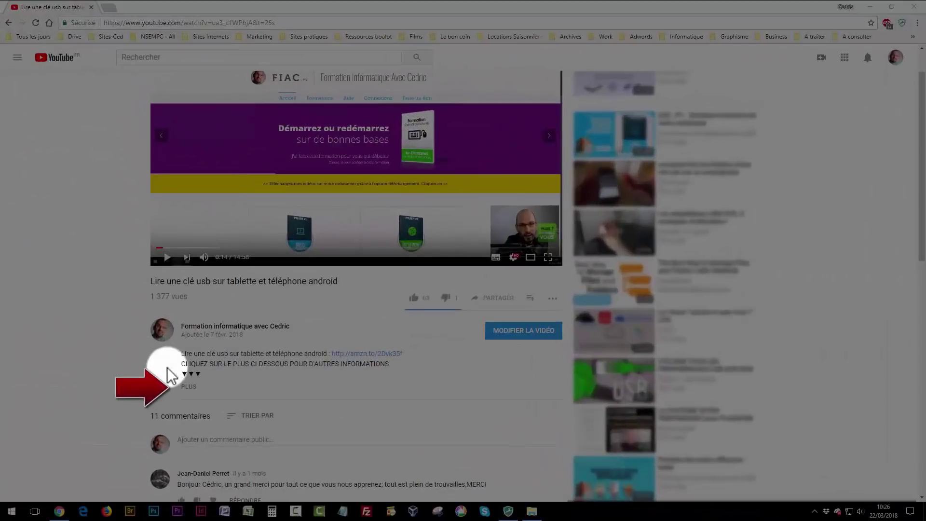
pyautogui.click(189, 387)
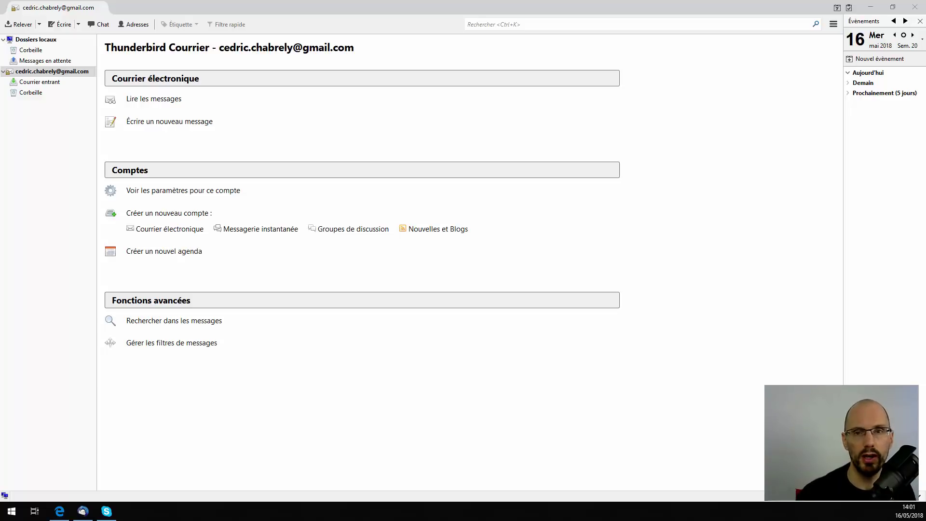
# Step: Switch to the Google application passwords page in the browser and generate a password for Messagerie on Ordinateur Windows
pyautogui.click(60, 510)
pyautogui.click(392, 8)
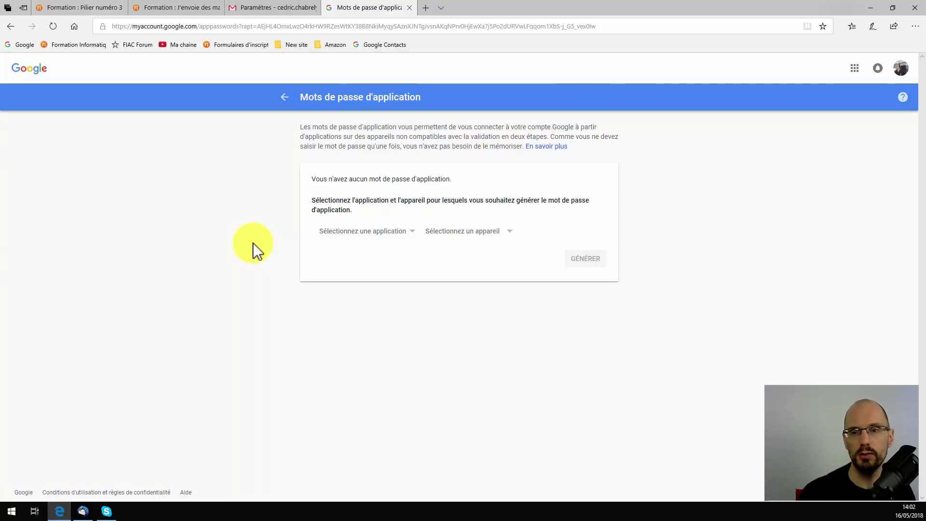
pyautogui.click(365, 233)
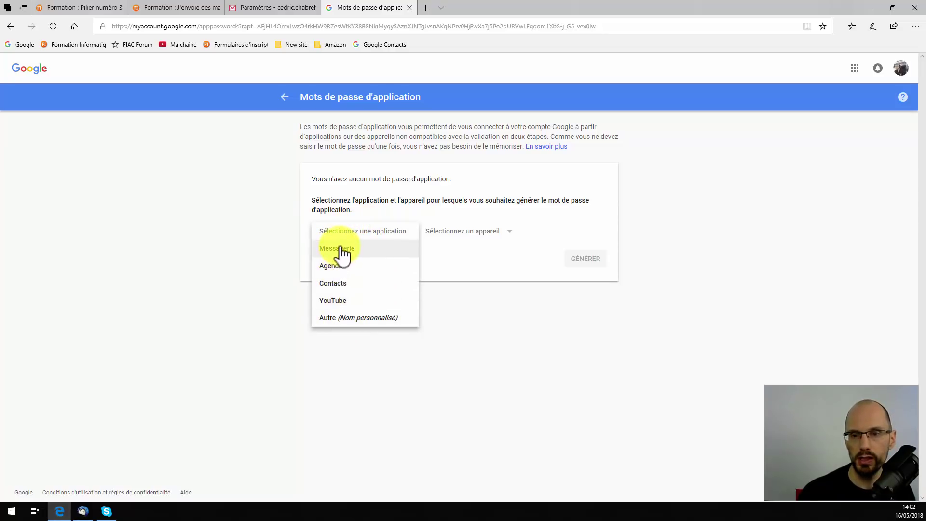
pyautogui.click(343, 250)
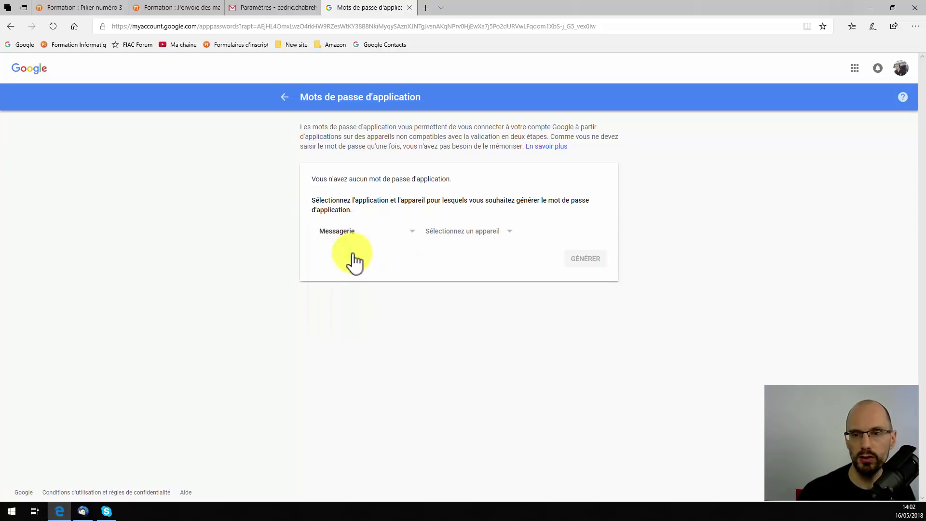
pyautogui.click(460, 234)
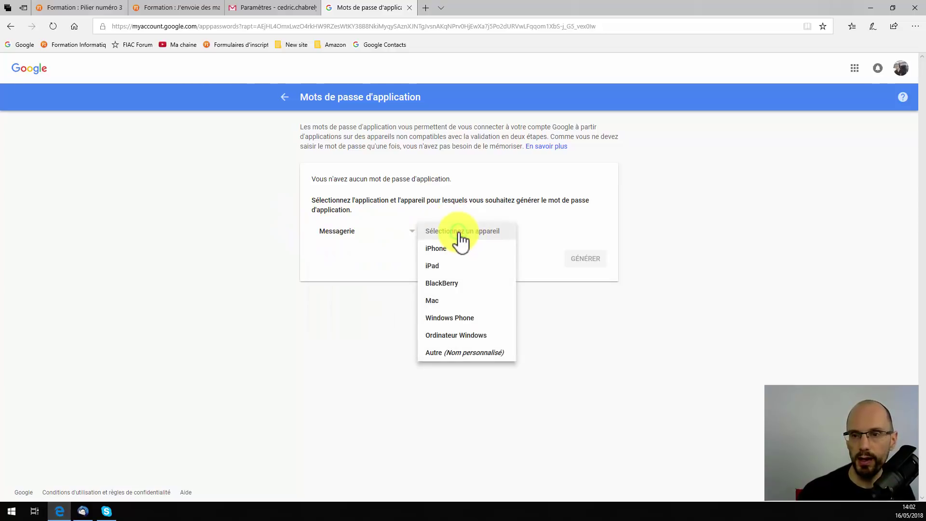
pyautogui.click(450, 337)
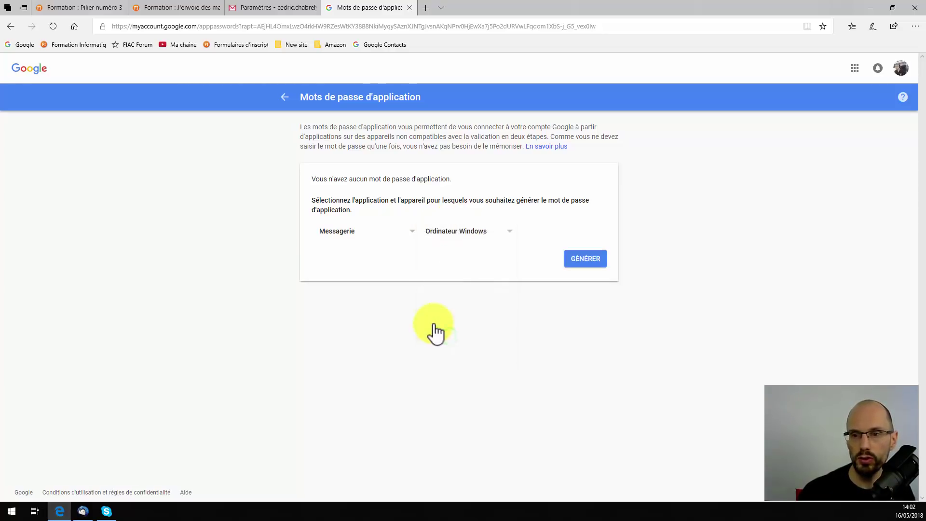
pyautogui.click(584, 260)
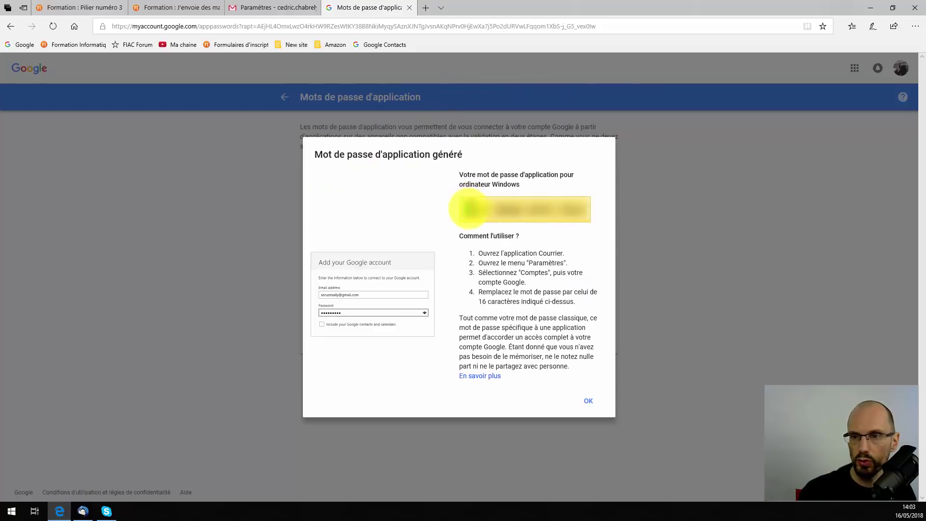
# Step: Copy the generated application password and close its dialog
pyautogui.moveTo(470, 208); pyautogui.dragTo(577, 208)
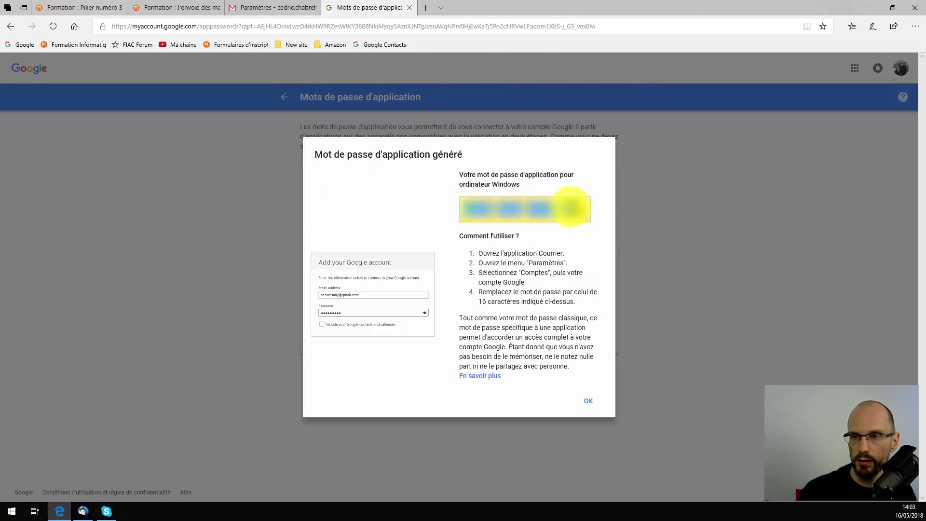
pyautogui.rightClick(577, 218)
pyautogui.click(595, 273)
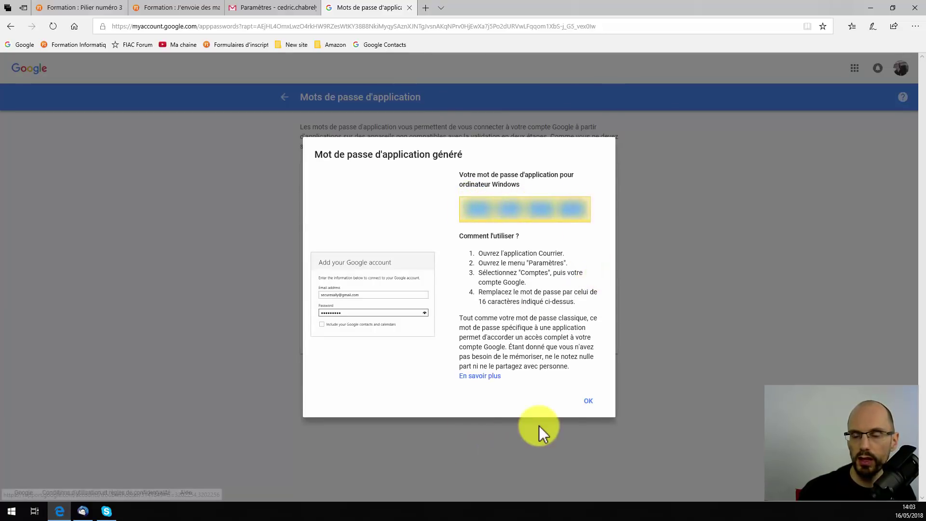
pyautogui.click(587, 404)
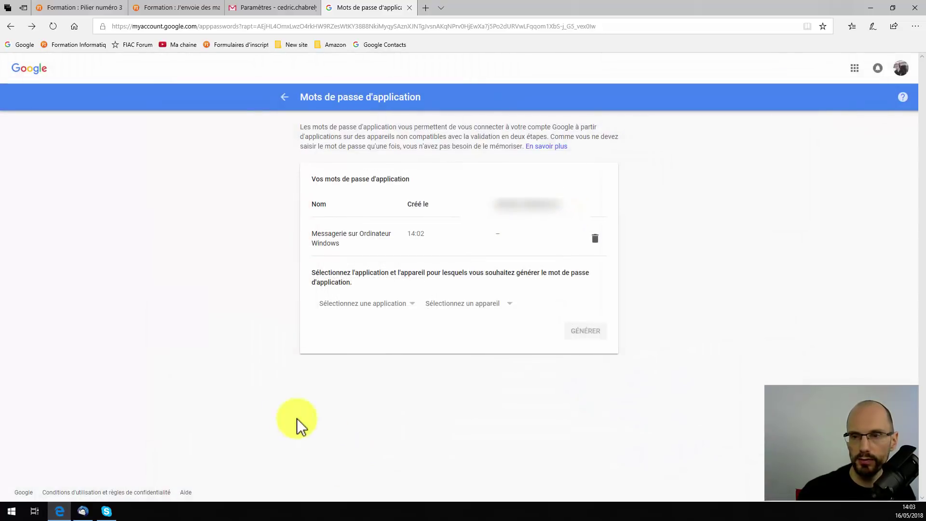
# Step: Switch to Thunderbird, retry fetching the POP account's messages, and dismiss the password error
pyautogui.click(83, 511)
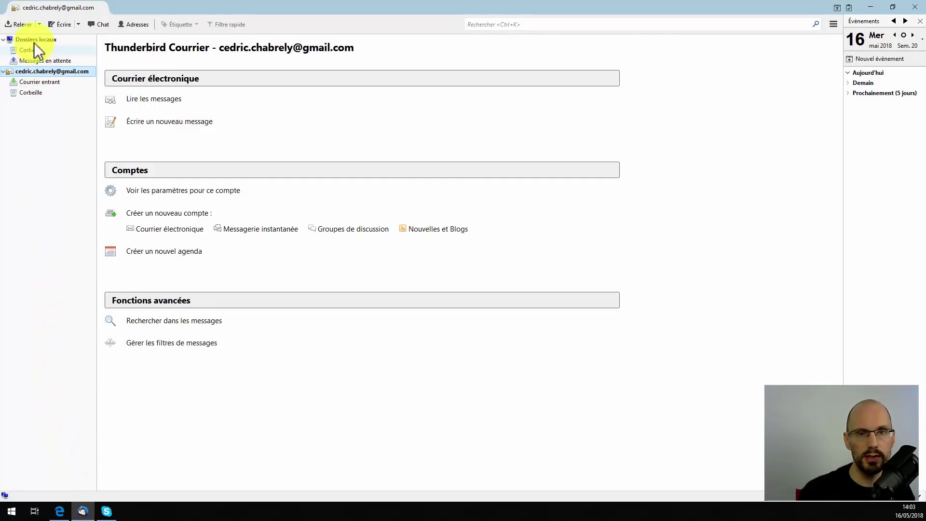
pyautogui.click(22, 23)
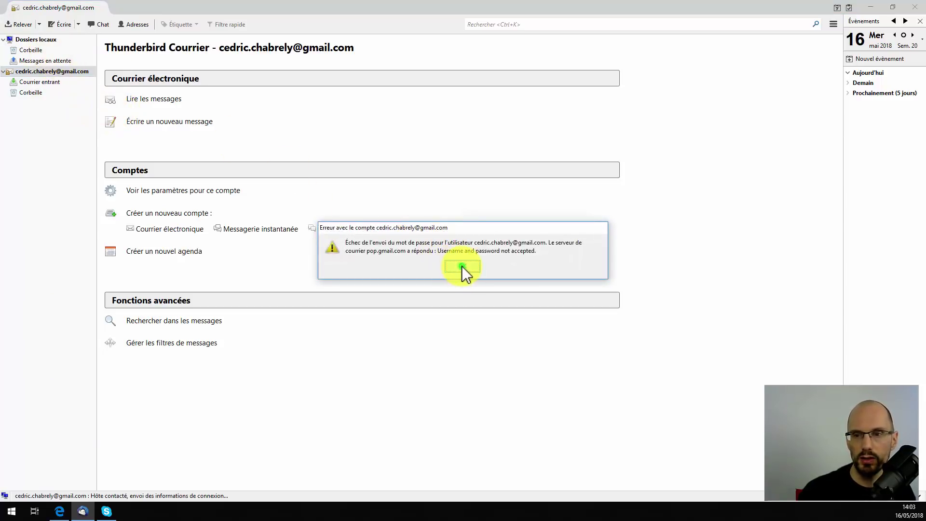
pyautogui.click(462, 266)
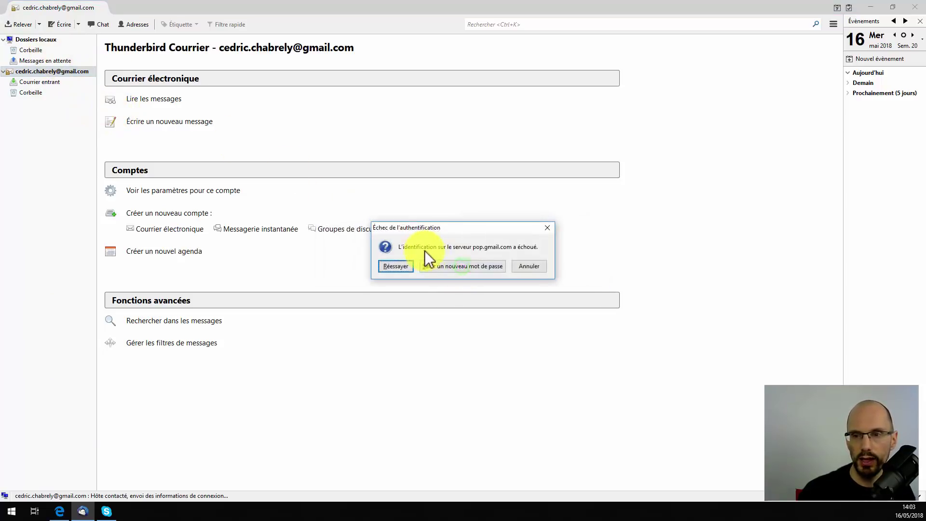
# Step: Choose to enter a new password for pop.gmail.com and submit the copied Google application password
pyautogui.click(461, 266)
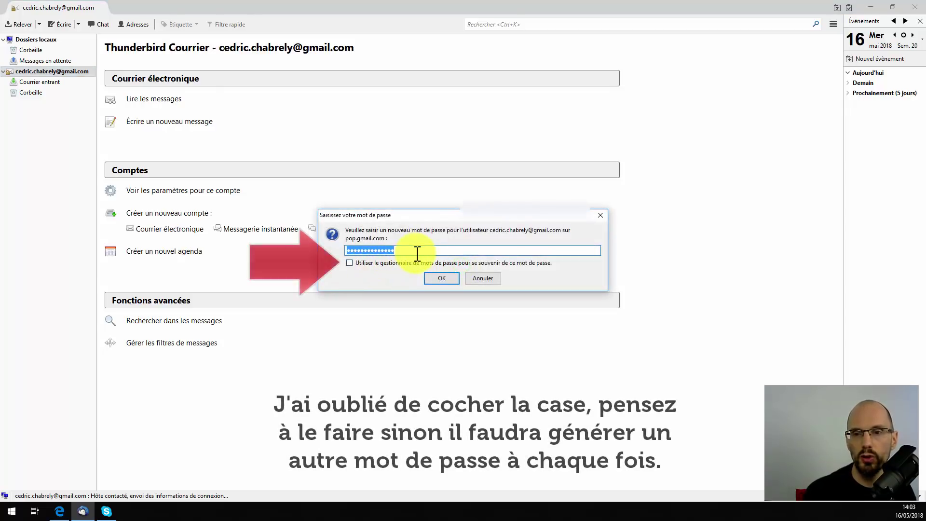
pyautogui.hotkey('ctrl', 'v')
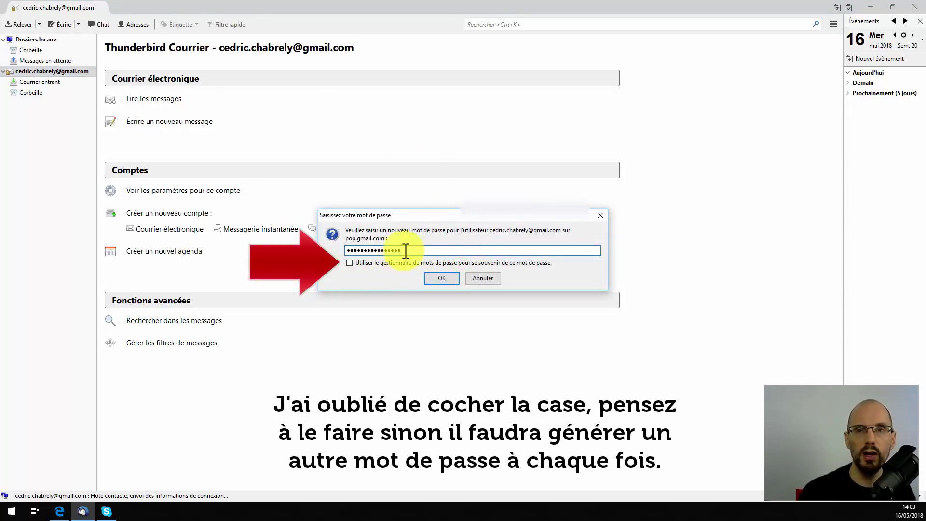
pyautogui.rightClick(411, 251)
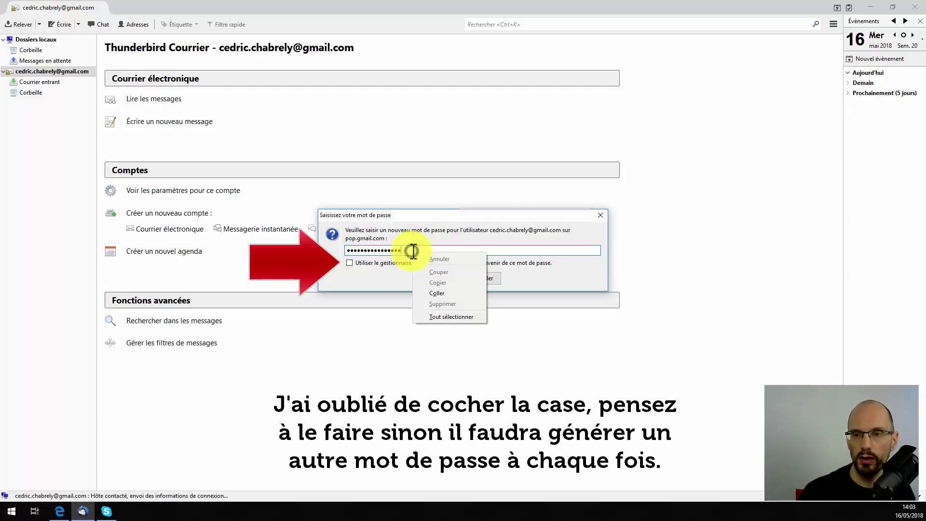
pyautogui.click(327, 275)
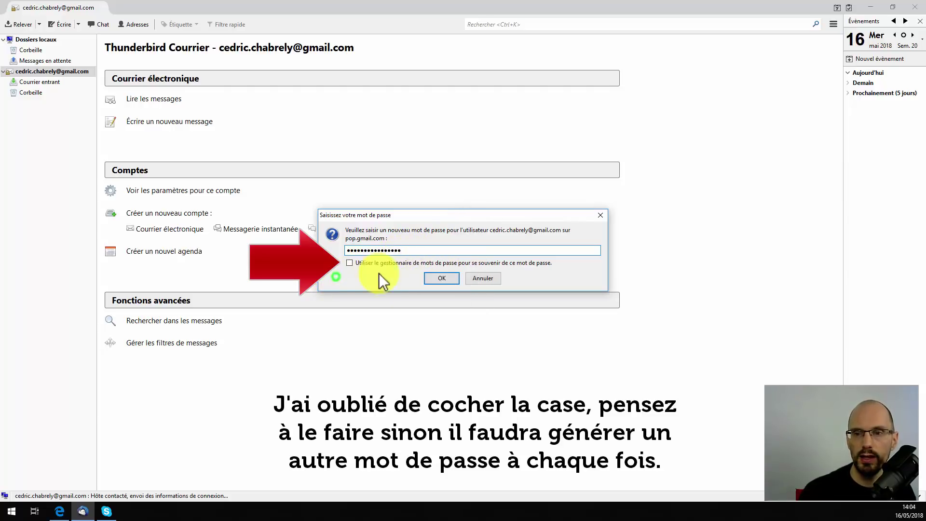
pyautogui.click(443, 276)
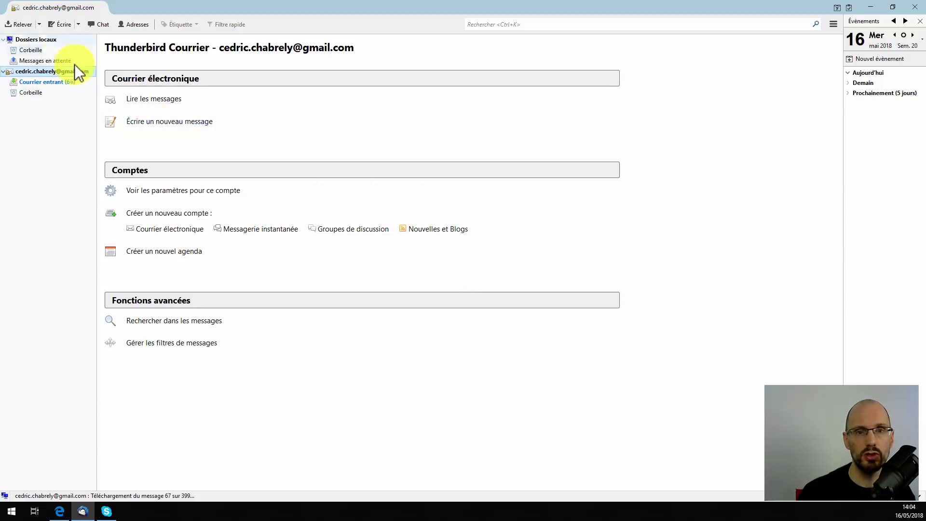
# Step: Open the account's Courrier entrant folder and look through the downloaded messages to the end of the list
pyautogui.moveTo(59, 82)
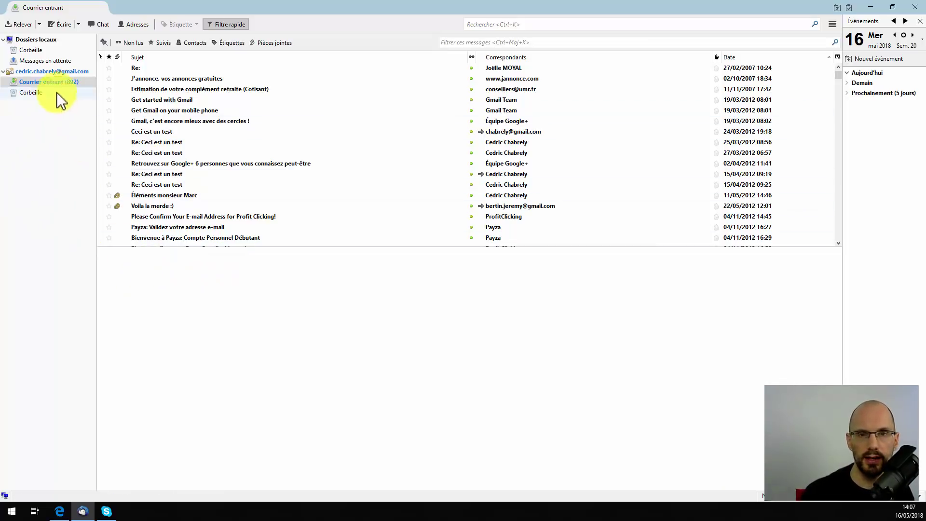
pyautogui.click(28, 83)
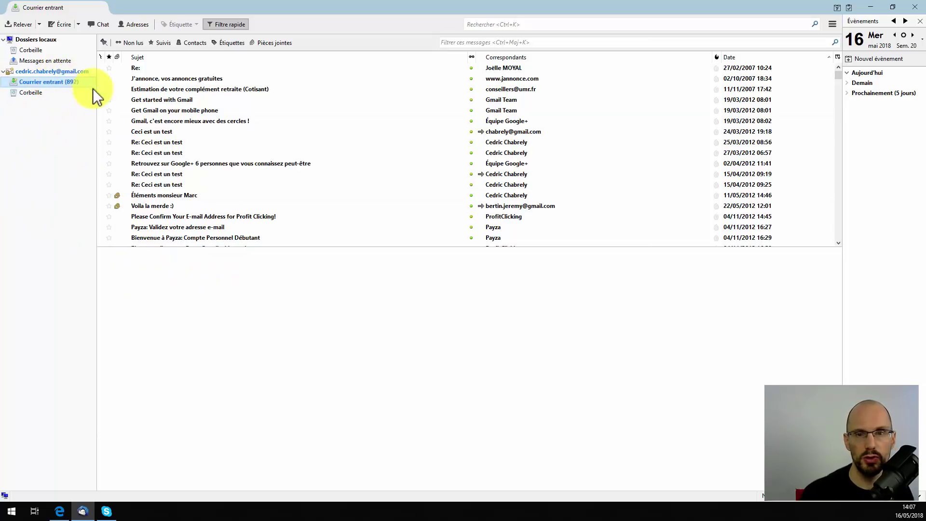
pyautogui.click(871, 66)
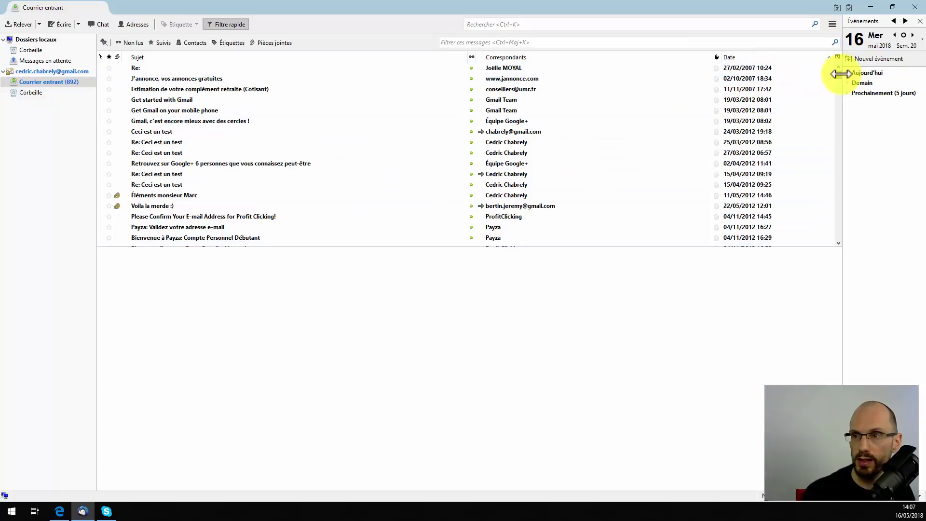
pyautogui.moveTo(841, 74); pyautogui.dragTo(839, 249)
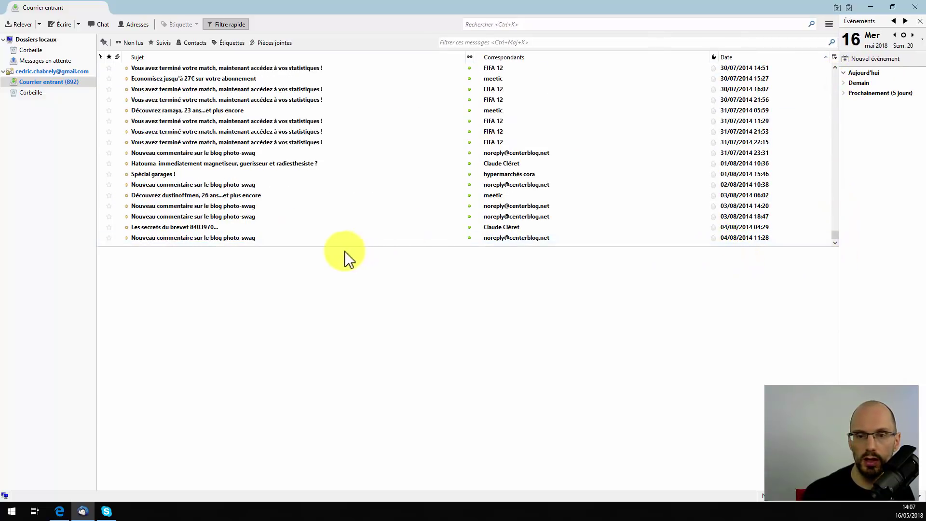
# Step: Fetch the next batch of messages and sort the Courrier entrant list by date with the newest first
pyautogui.click(21, 25)
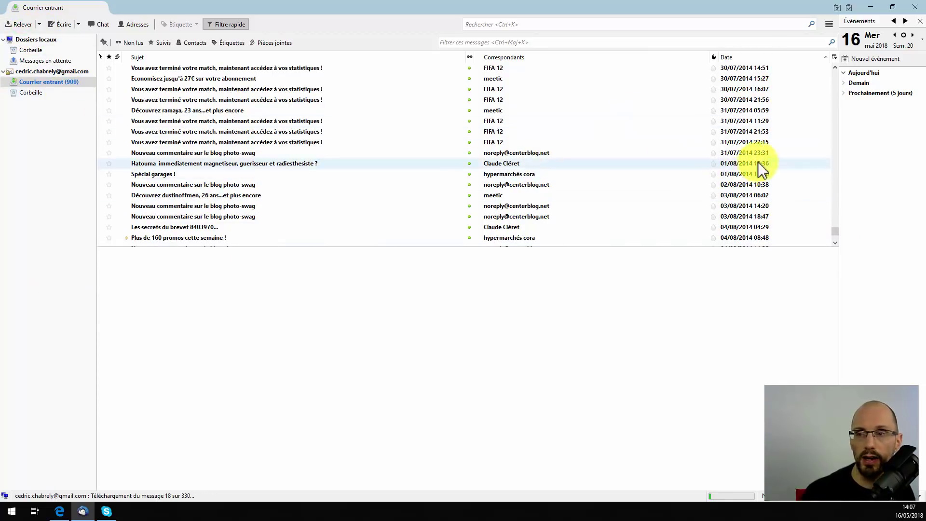
pyautogui.moveTo(834, 233); pyautogui.dragTo(836, 243)
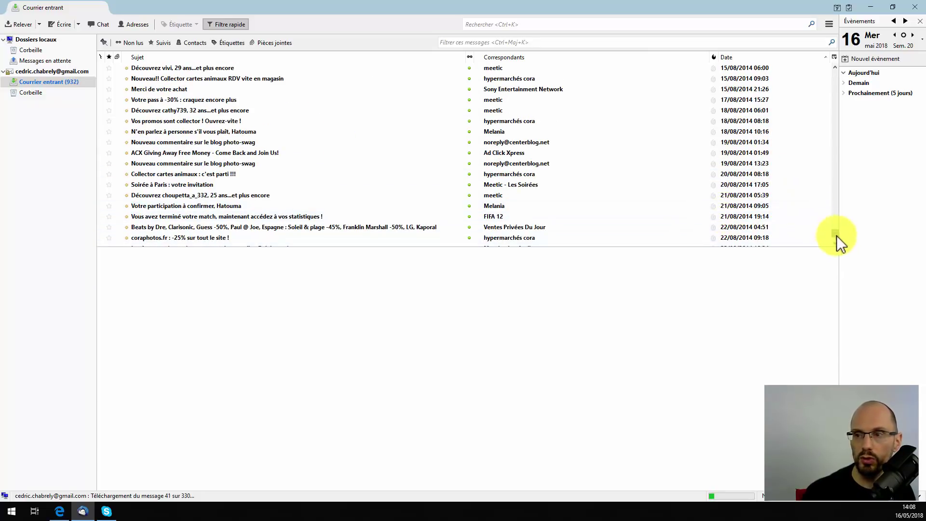
pyautogui.moveTo(835, 234); pyautogui.dragTo(844, 44)
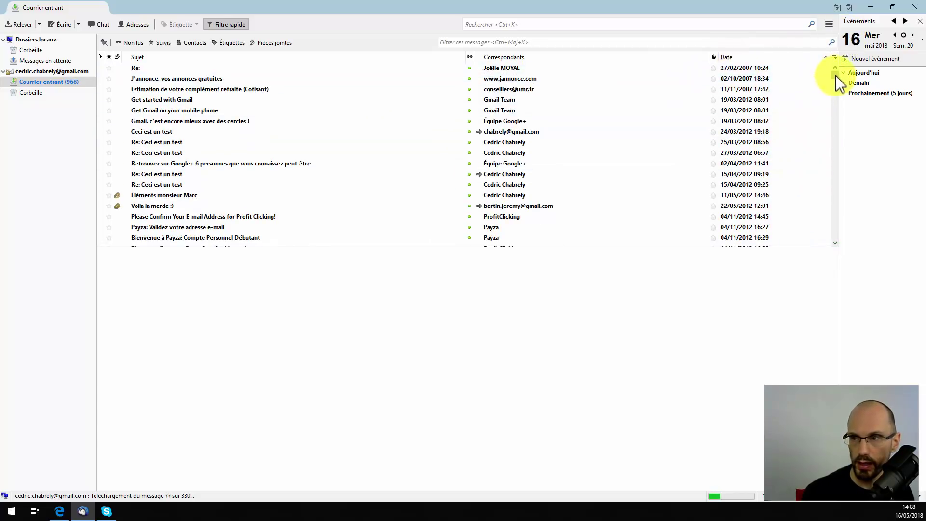
pyautogui.moveTo(835, 75); pyautogui.dragTo(852, 251)
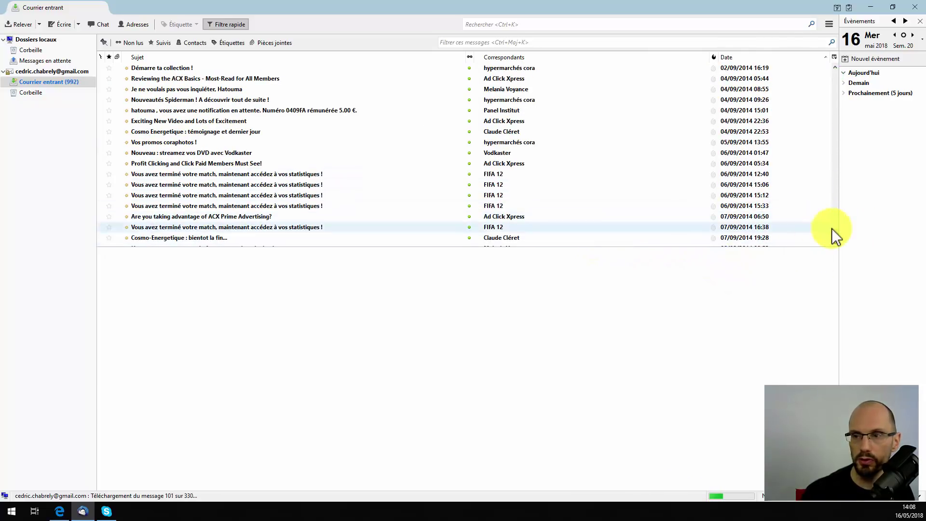
pyautogui.scroll(5, 343, 198)
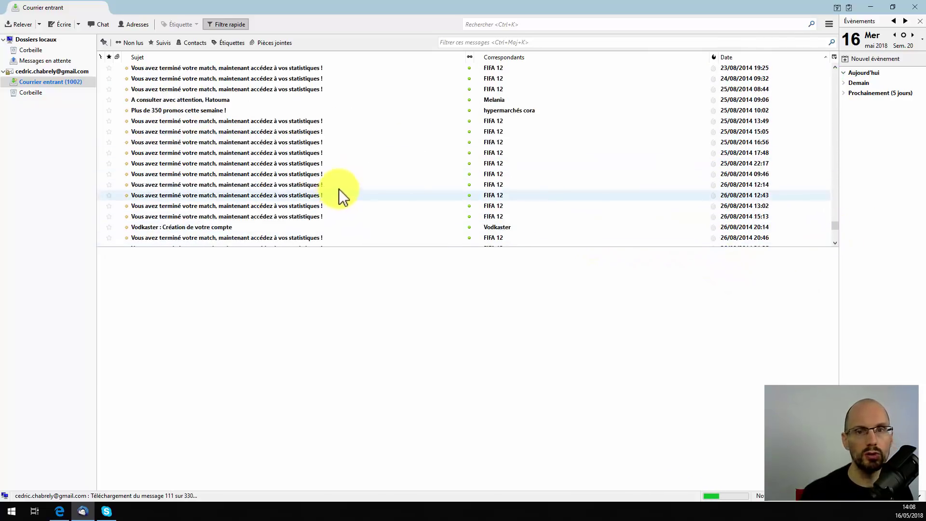
pyautogui.moveTo(835, 223); pyautogui.dragTo(843, 57)
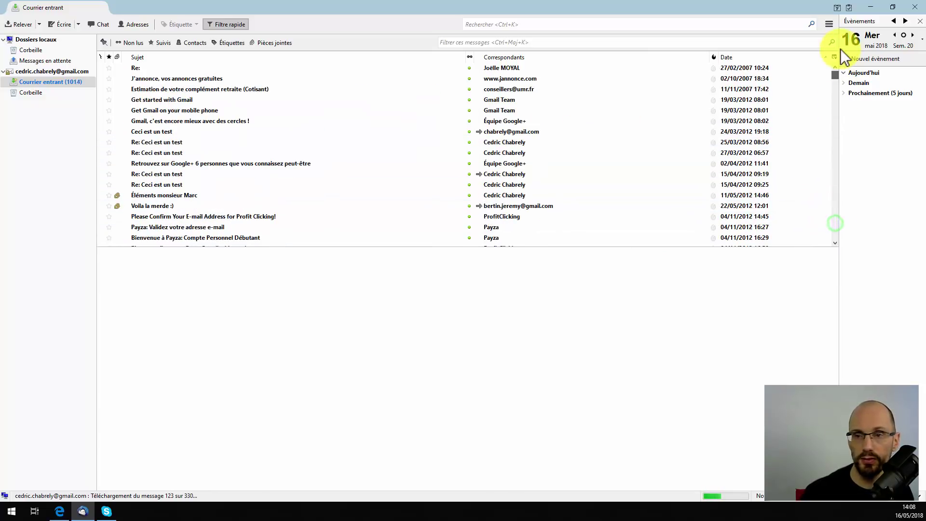
pyautogui.click(733, 57)
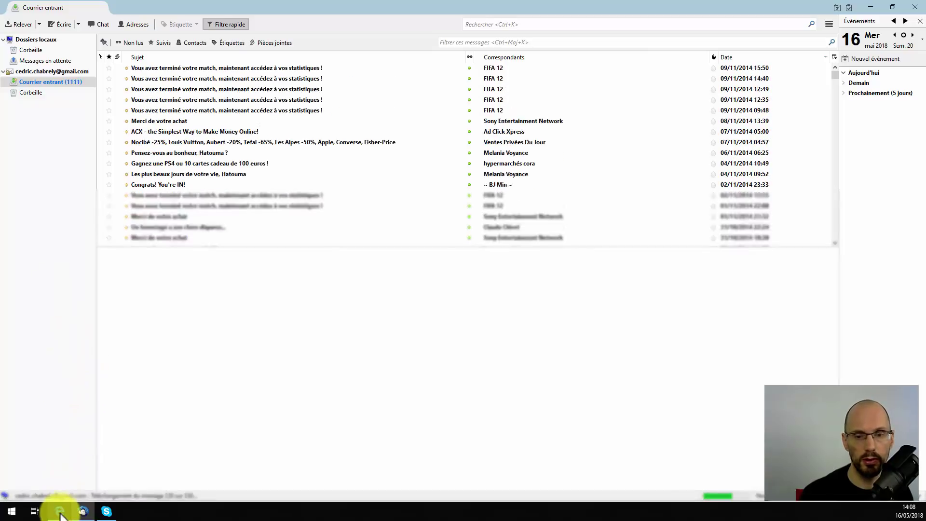
# Step: Switch to Gmail in the browser, page through the older inbox messages to compare dates, and return to the first page
pyautogui.click(60, 470)
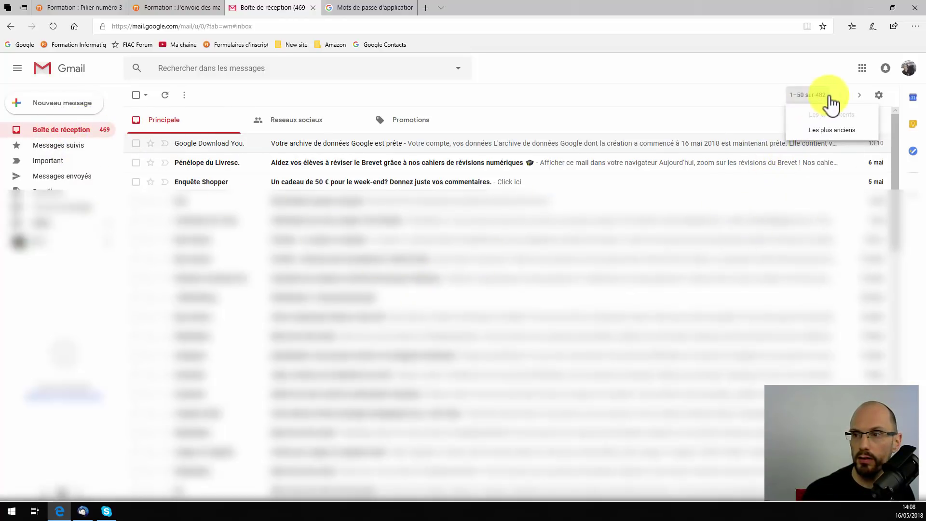
pyautogui.click(858, 95)
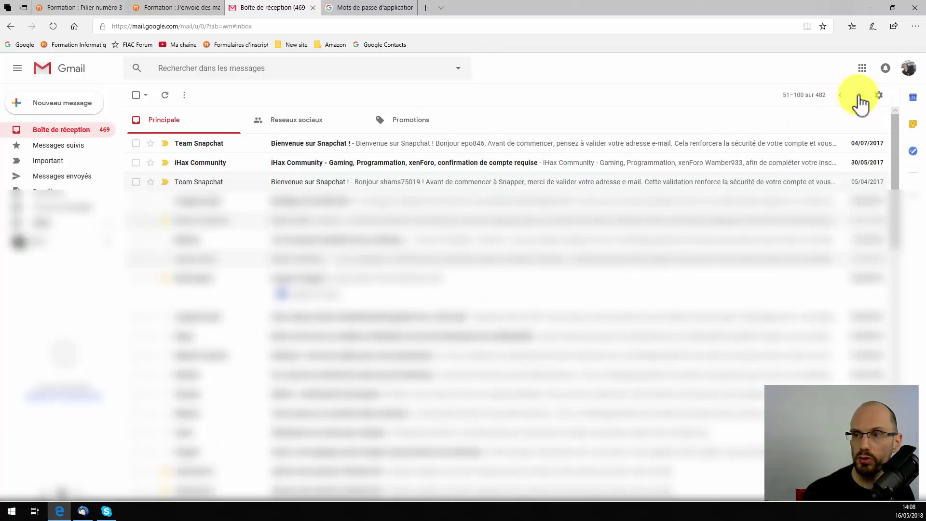
pyautogui.click(859, 95)
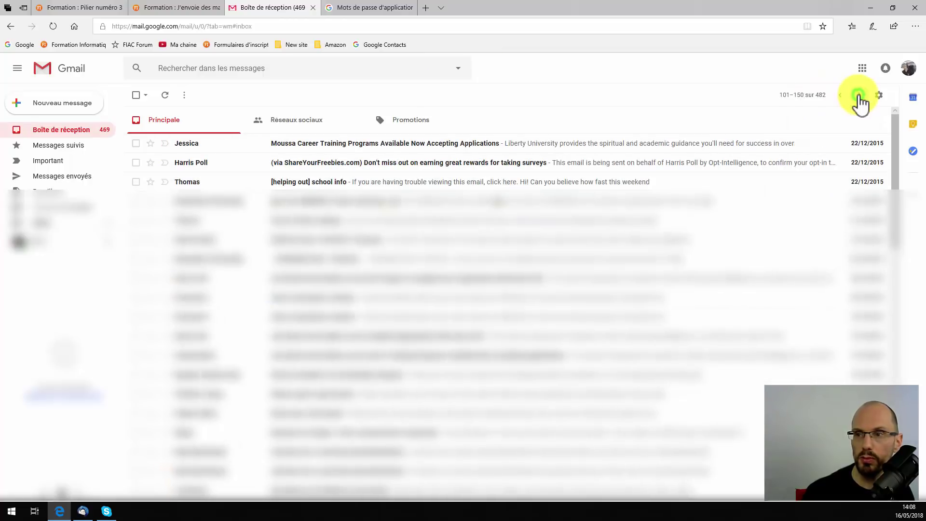
pyautogui.click(858, 95)
pyautogui.click(859, 95)
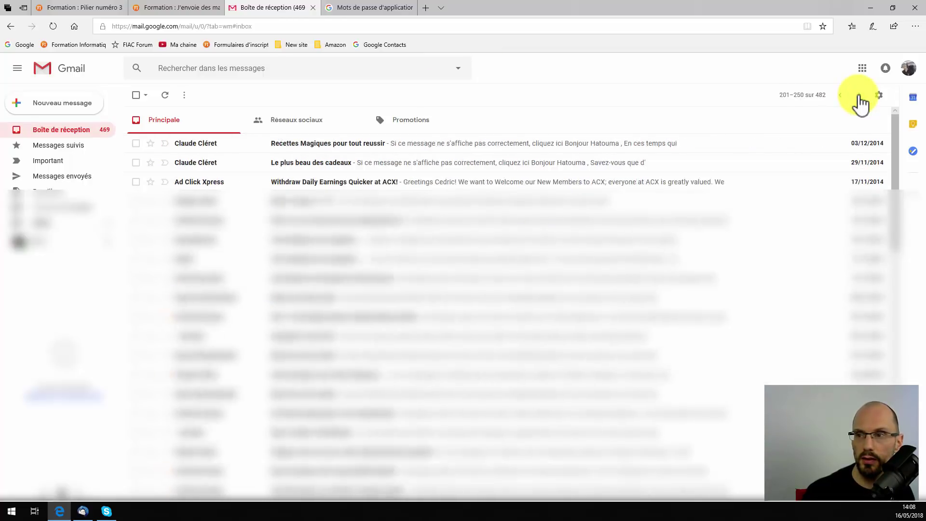
pyautogui.click(858, 95)
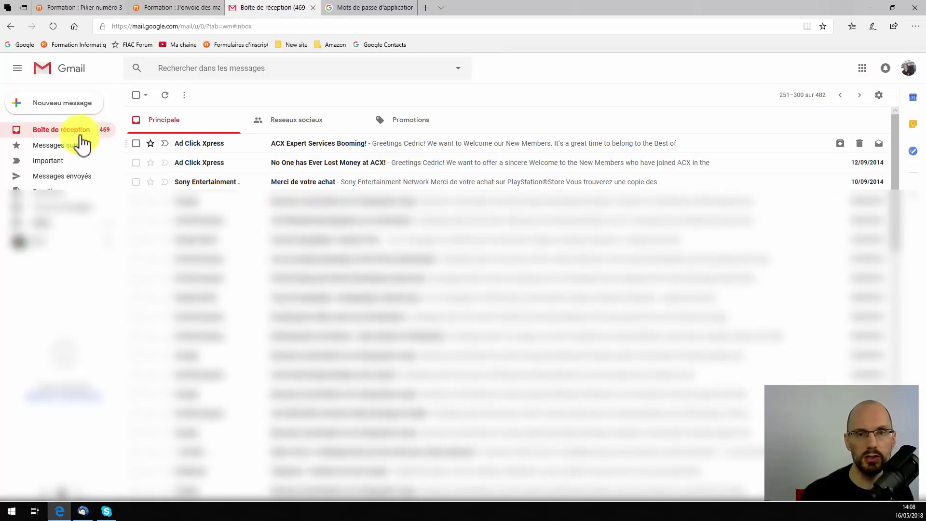
pyautogui.click(58, 128)
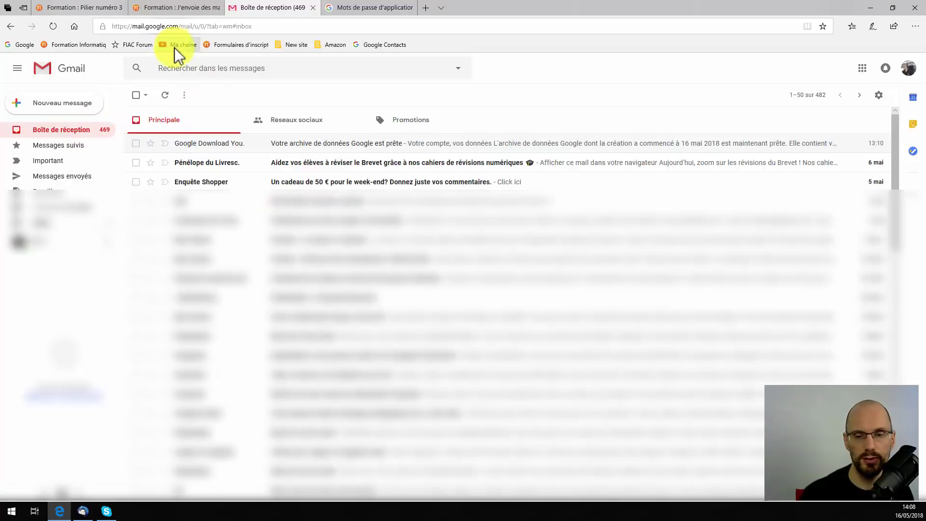
# Step: Compare the download progress in Thunderbird with the Gmail inbox in the browser, ending in Thunderbird
pyautogui.click(83, 511)
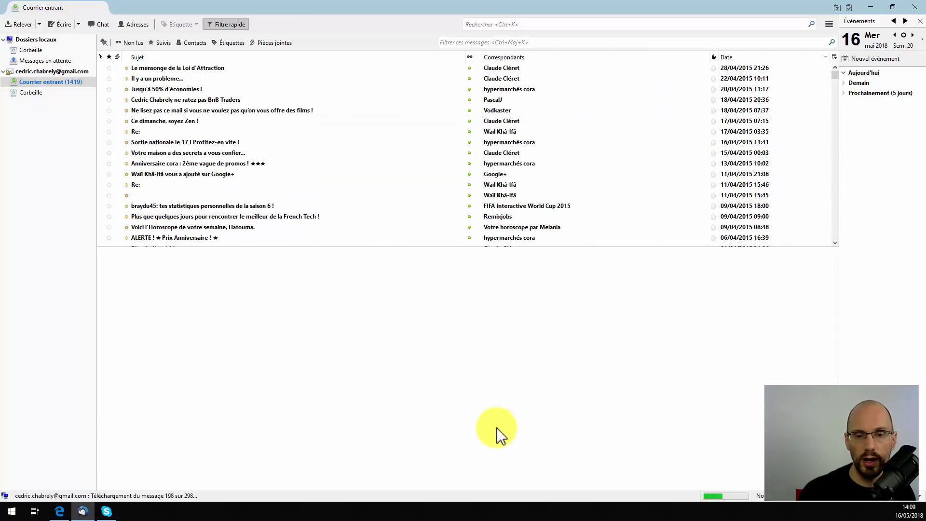
pyautogui.click(59, 510)
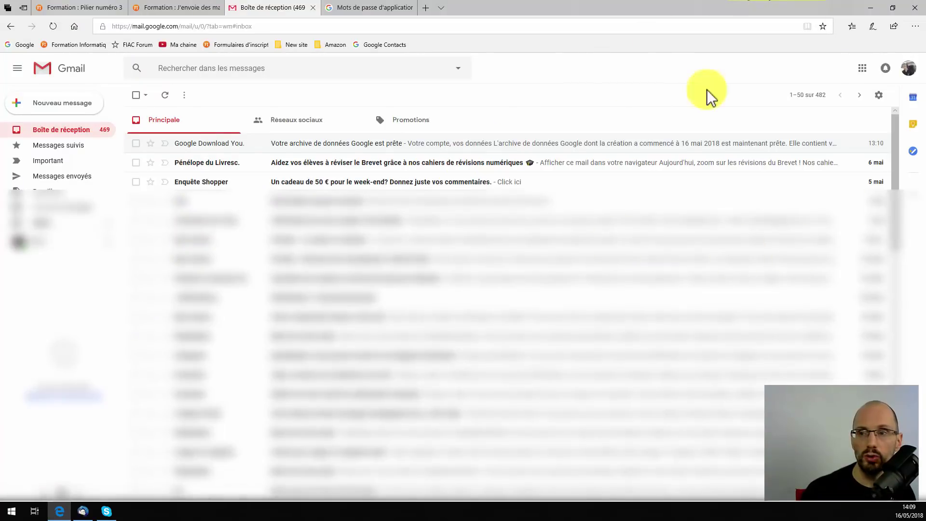
pyautogui.click(86, 511)
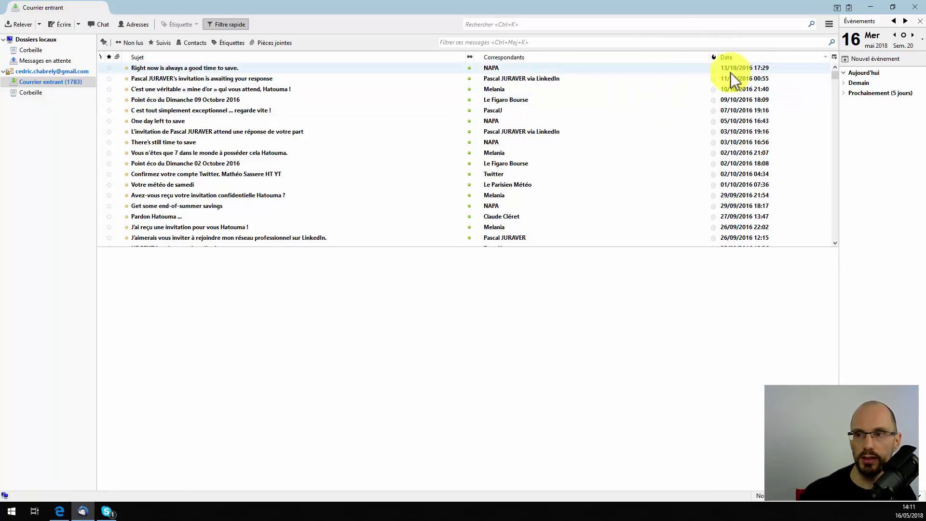
# Step: Fetch the remaining messages and check the Courrier entrant list, returning to the most recent ones
pyautogui.click(23, 24)
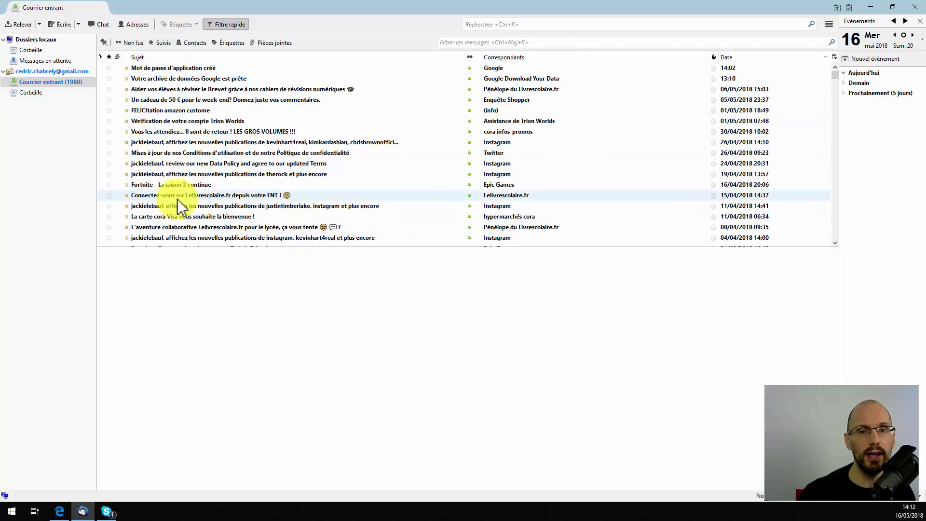
pyautogui.scroll(-6, 212, 164)
pyautogui.scroll(-5, 212, 164)
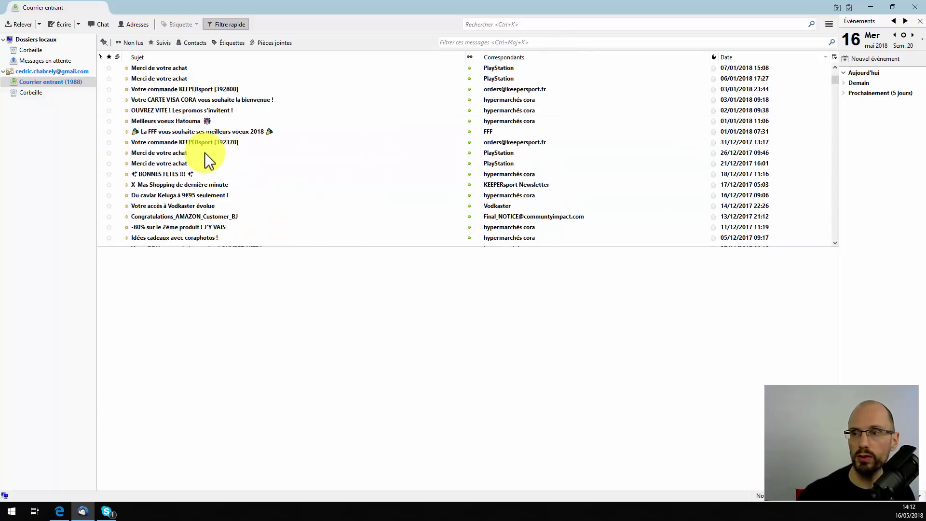
pyautogui.scroll(12, 207, 160)
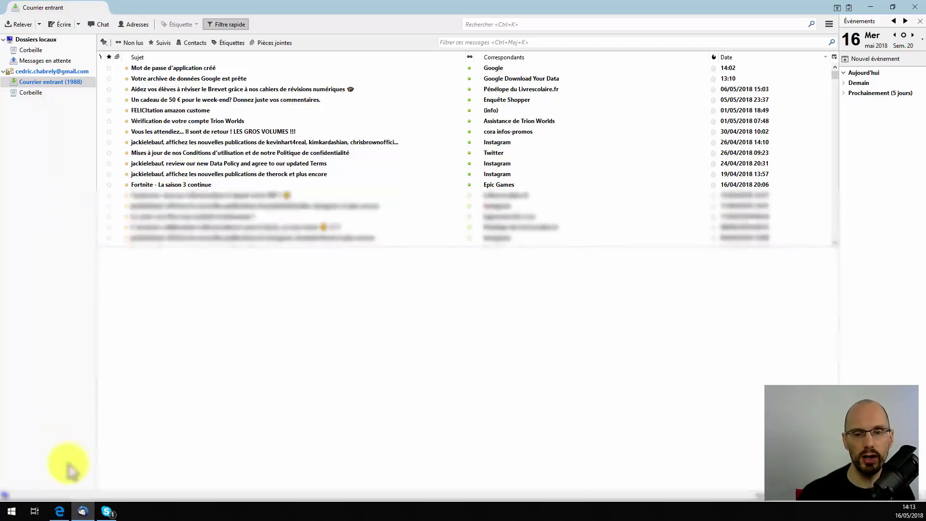
# Step: Switch to the browser and review the Gmail inbox and the Google application passwords page
pyautogui.click(59, 512)
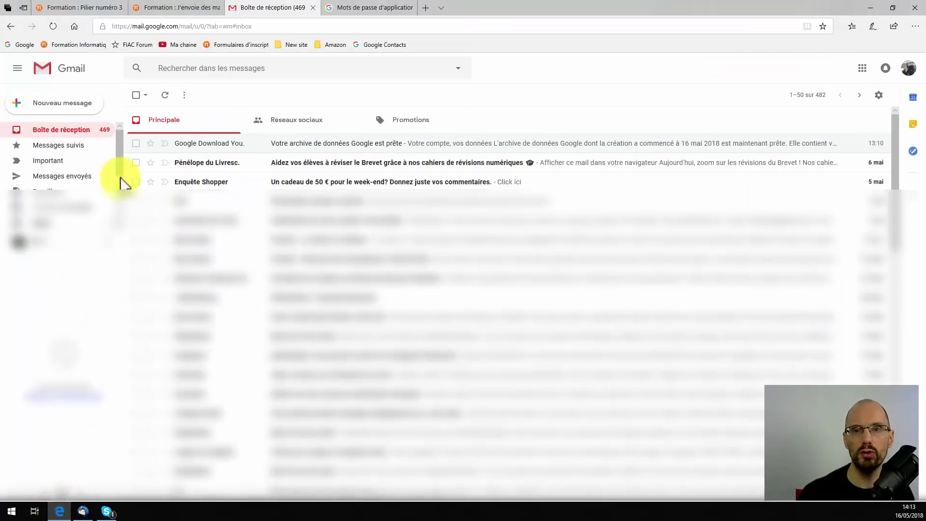
pyautogui.click(381, 8)
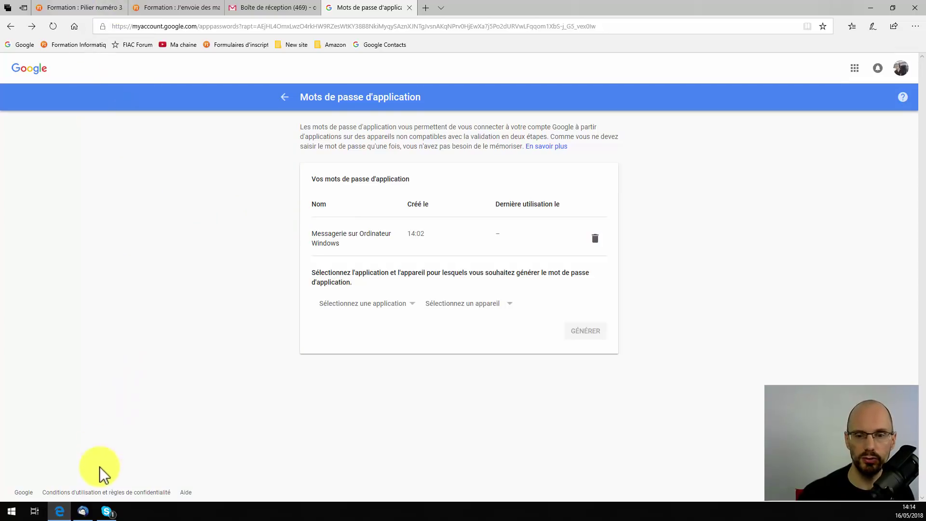
# Step: Minimize the browser and close Thunderbird to return to the desktop
pyautogui.click(871, 7)
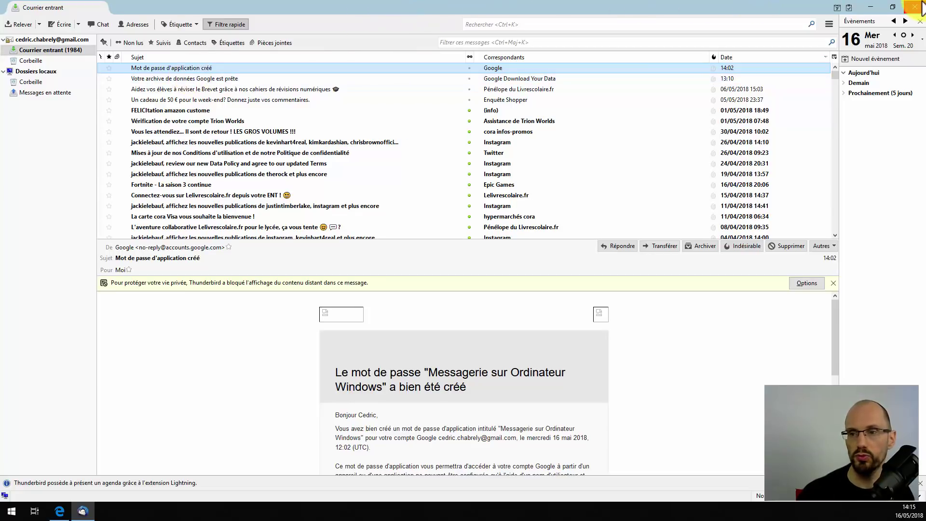
pyautogui.click(918, 7)
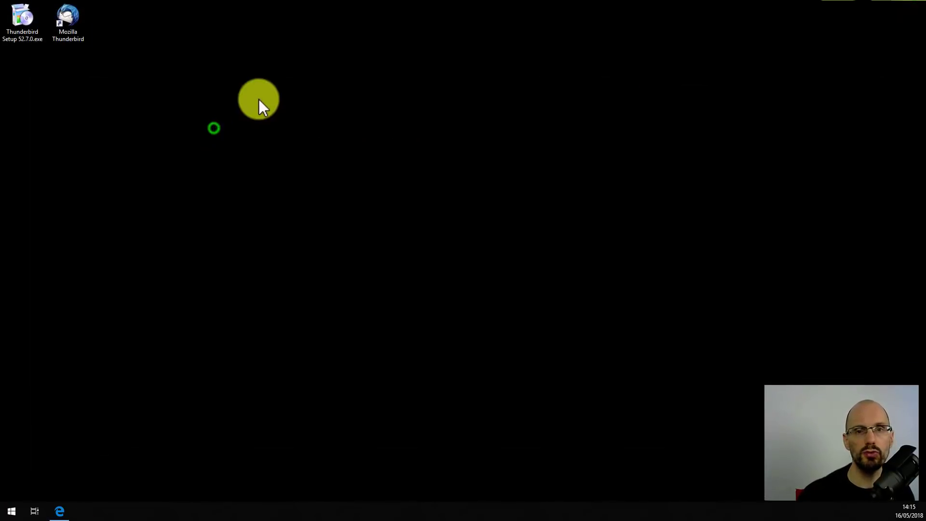